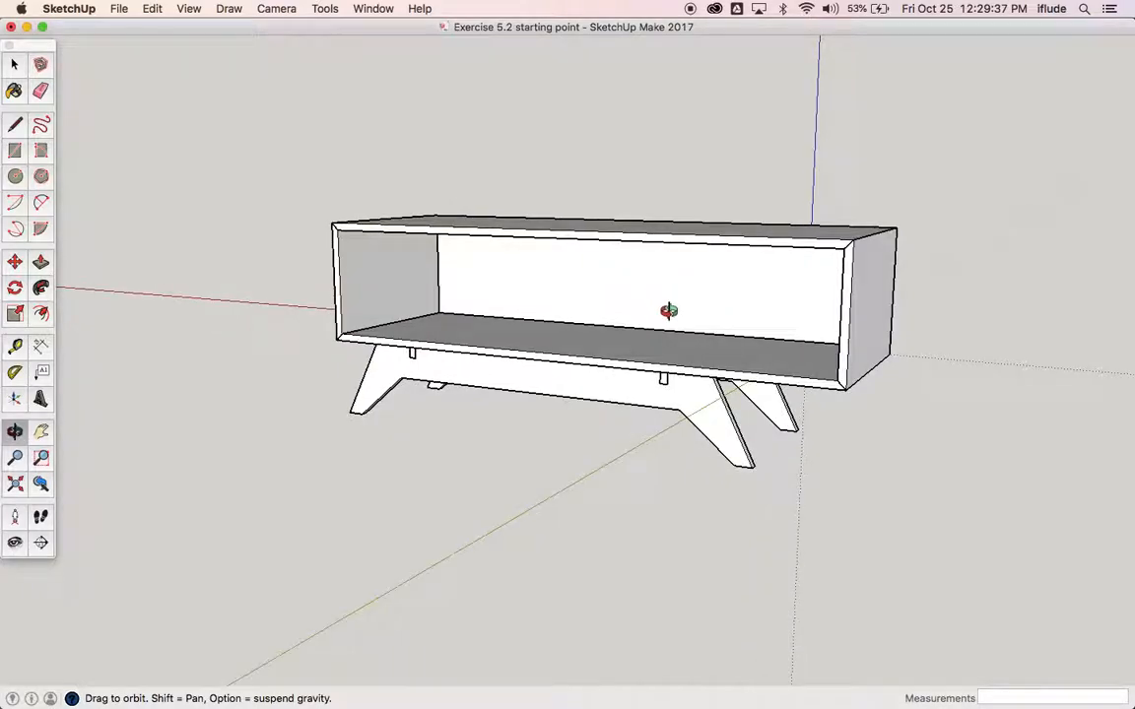
- Switch to the exercise PDF in Preview, review the dimension changes requested on the assembly overview, and return to the SketchUp model
scroll(709, 342, "up", 3)
scroll(712, 340, "down", 2)
scroll(712, 343, "down", 2)
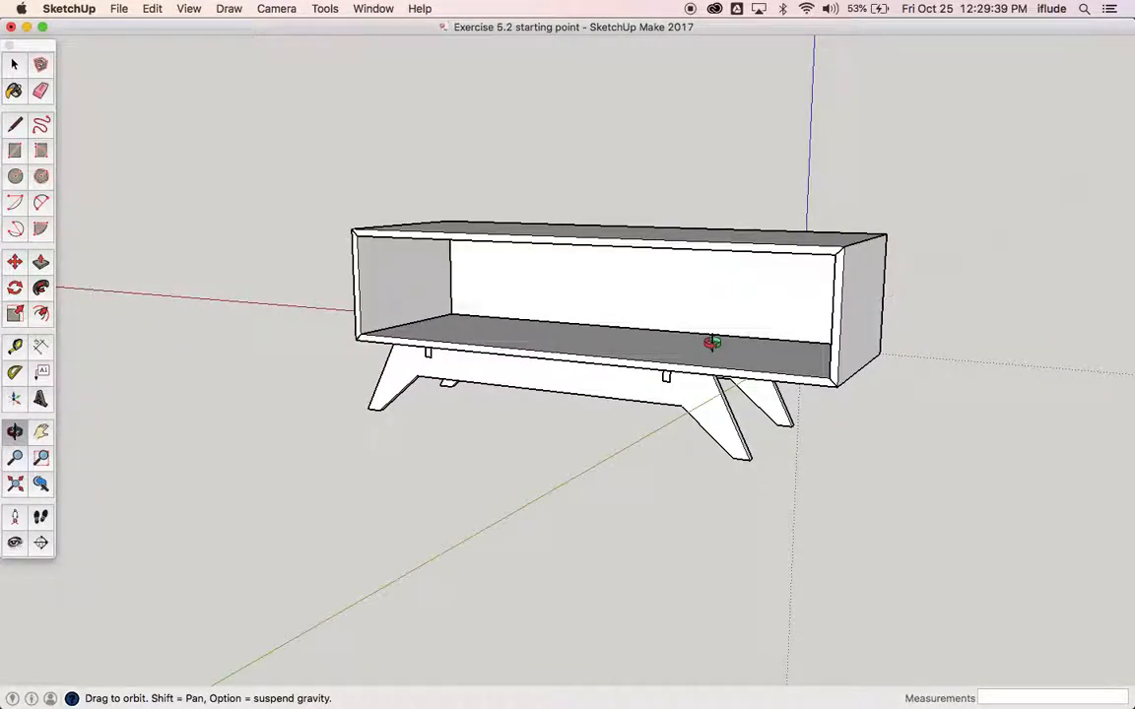
key("super+Tab")
key("super+Tab")
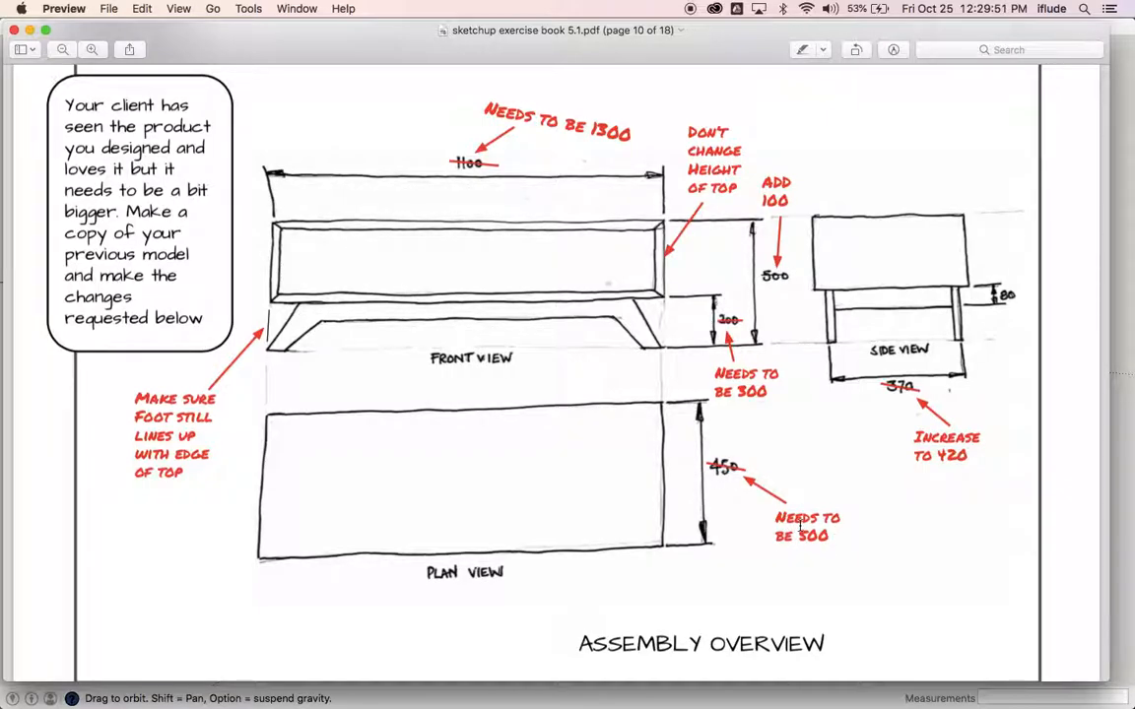
key("super+Tab")
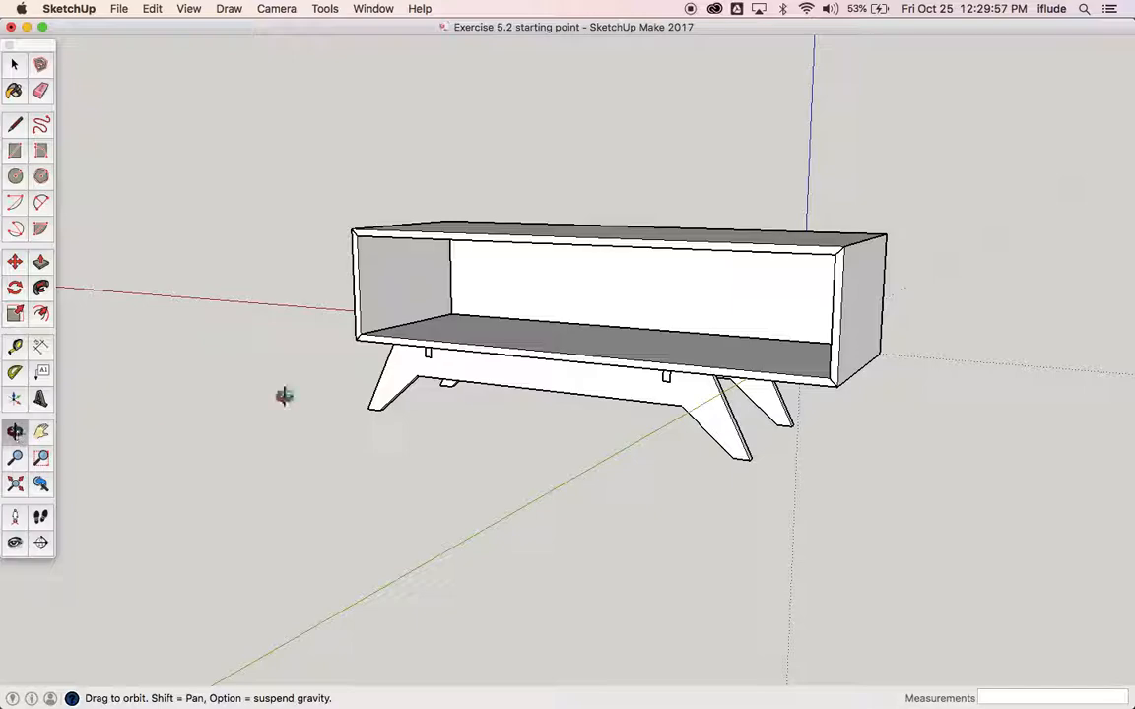
- Hide the cabinet's top panel together with the end panel nearest the view
left_click_drag(604, 333, 562, 419)
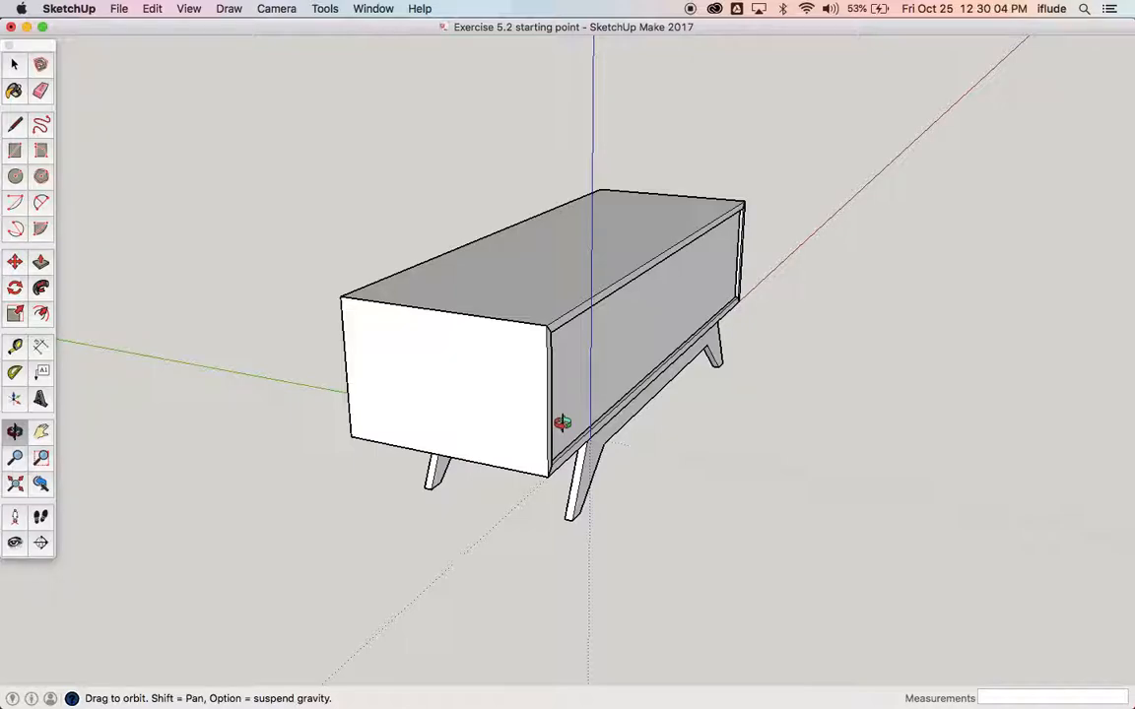
left_click(14, 64)
left_click(477, 393)
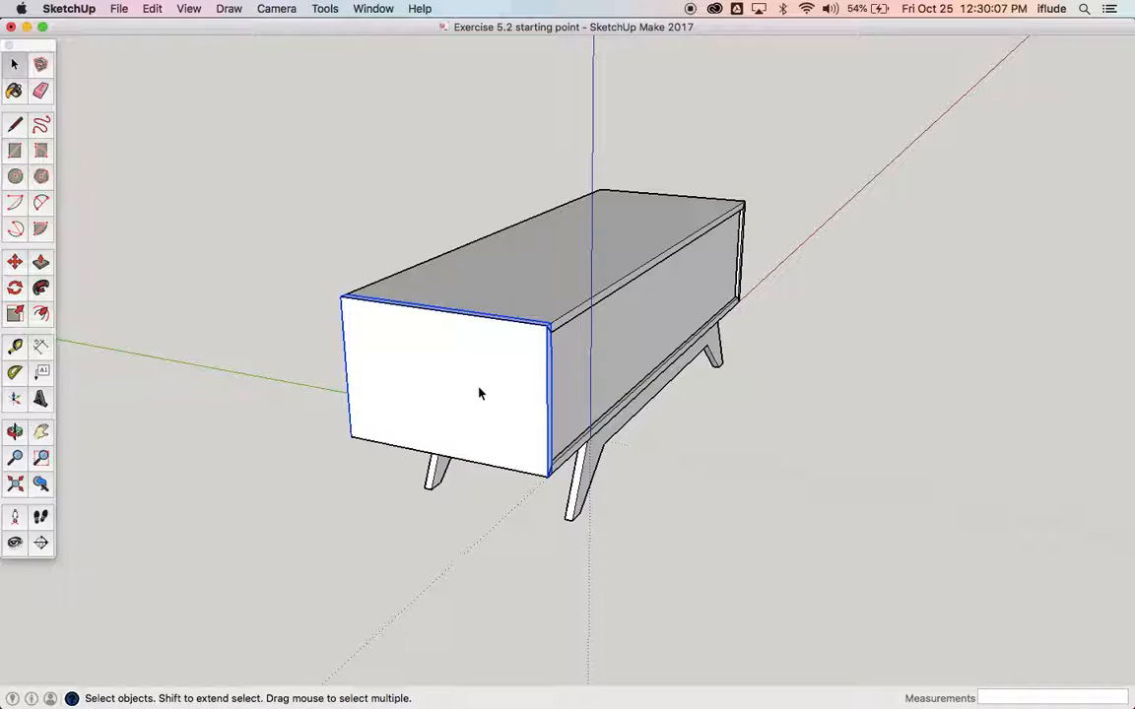
left_click(564, 296, "shift")
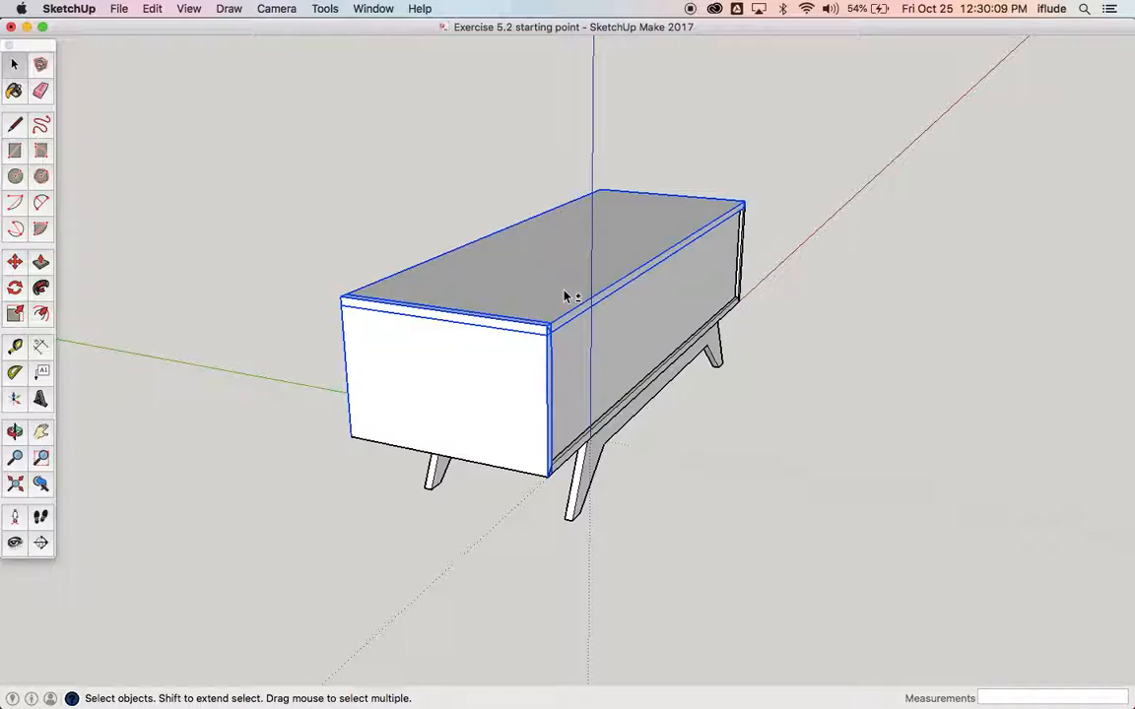
right_click(480, 400)
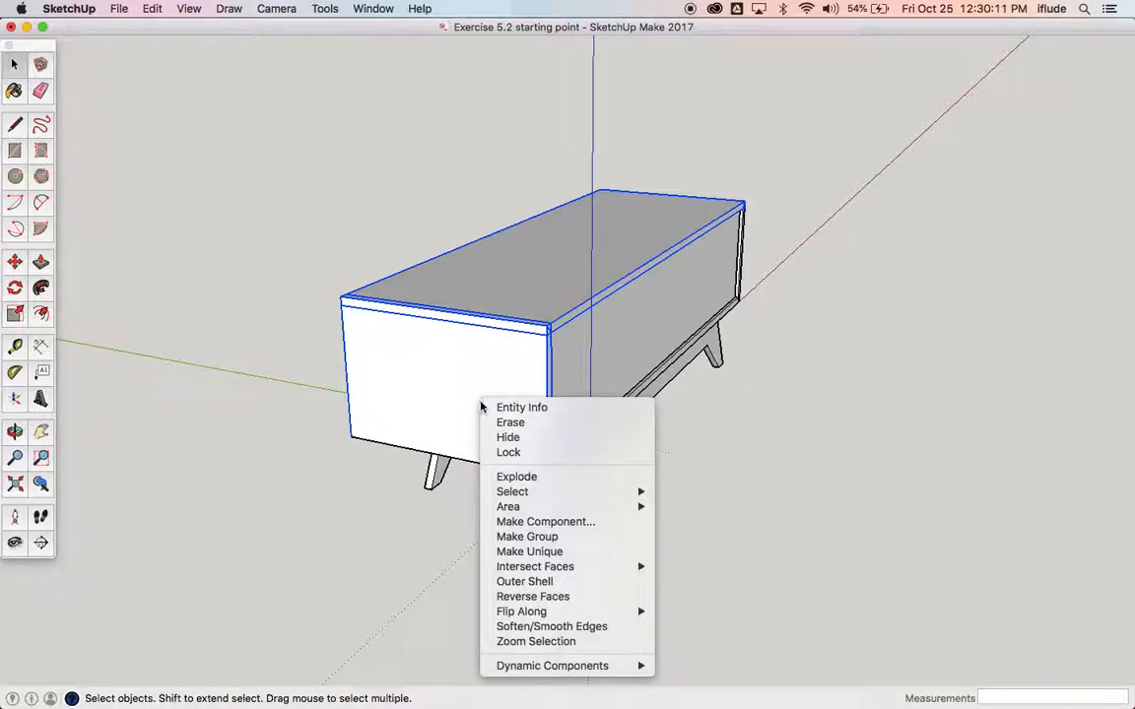
left_click(505, 437)
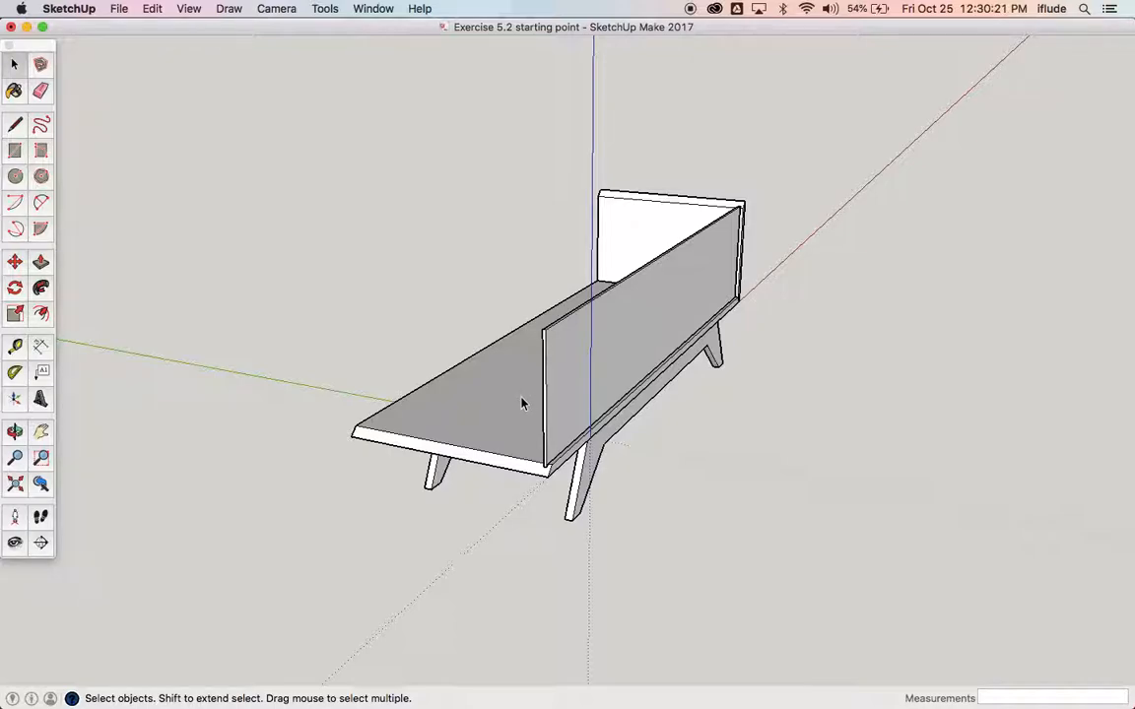
- Hide the cabinet's thin back panel so the grooves in the remaining panels are exposed
left_click(554, 391)
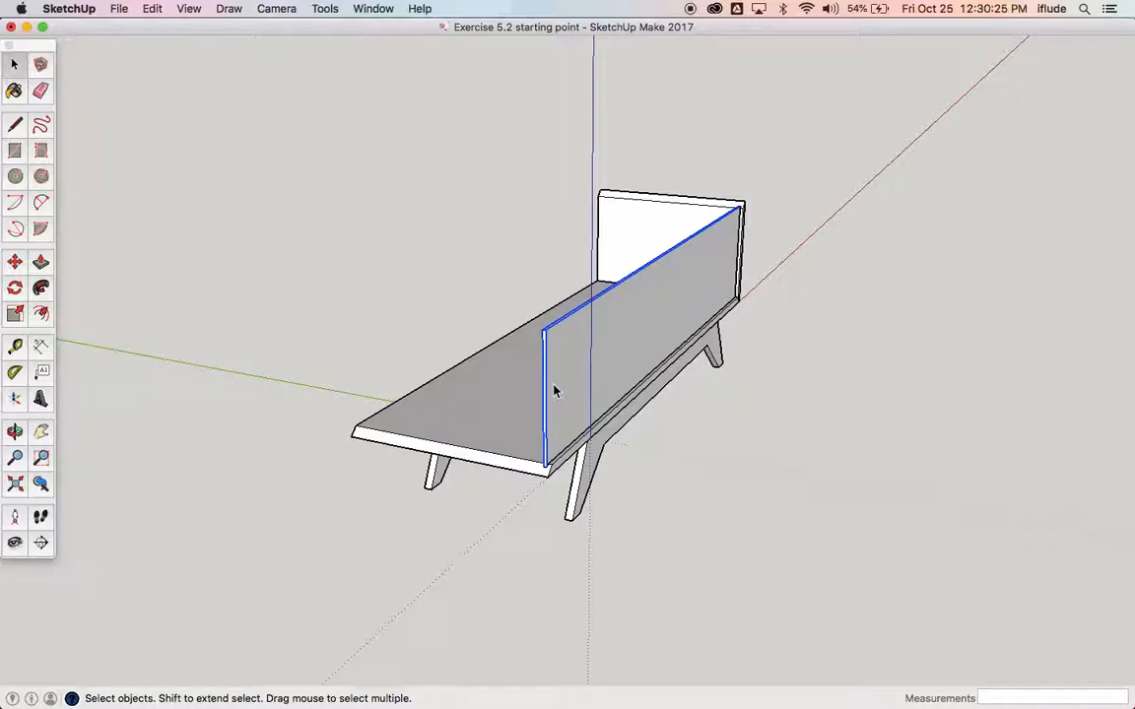
right_click(553, 391)
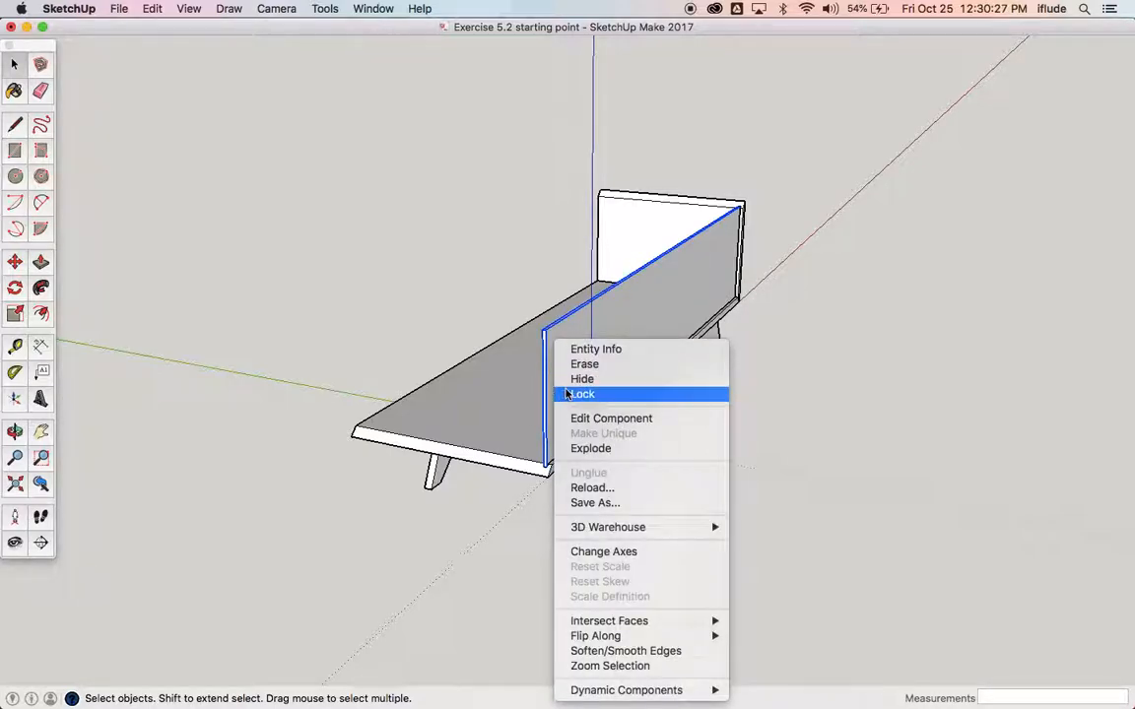
left_click(578, 381)
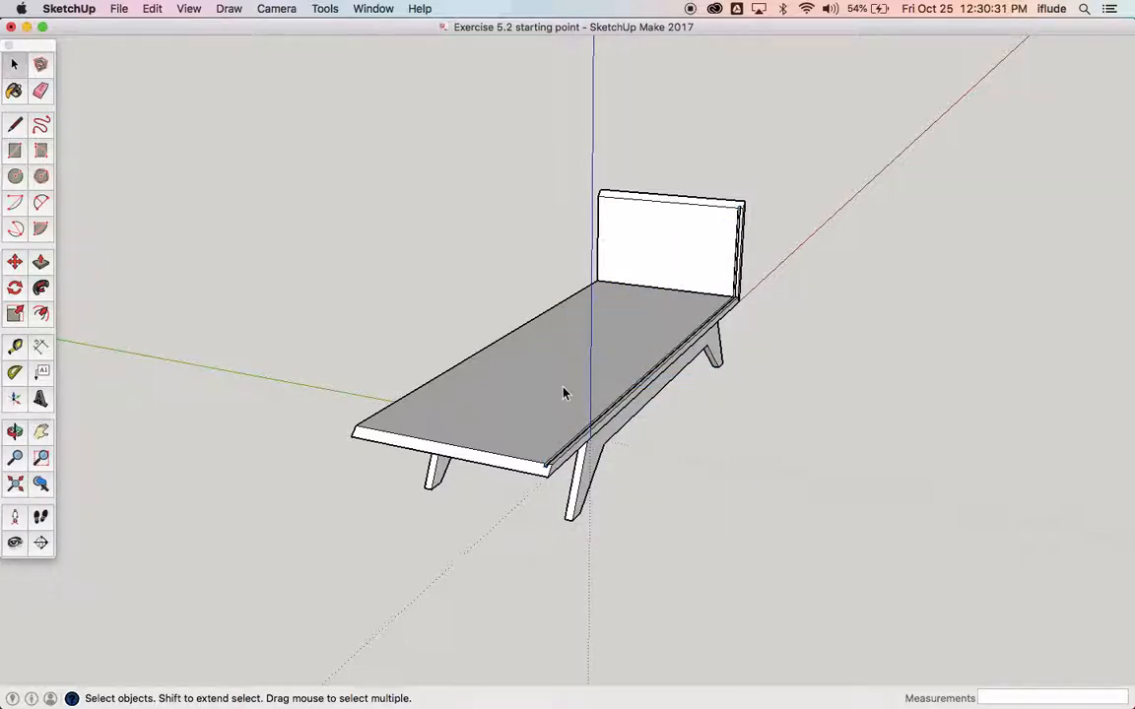
- Open the remaining upright end panel for component editing
scroll(755, 247, "up", 5)
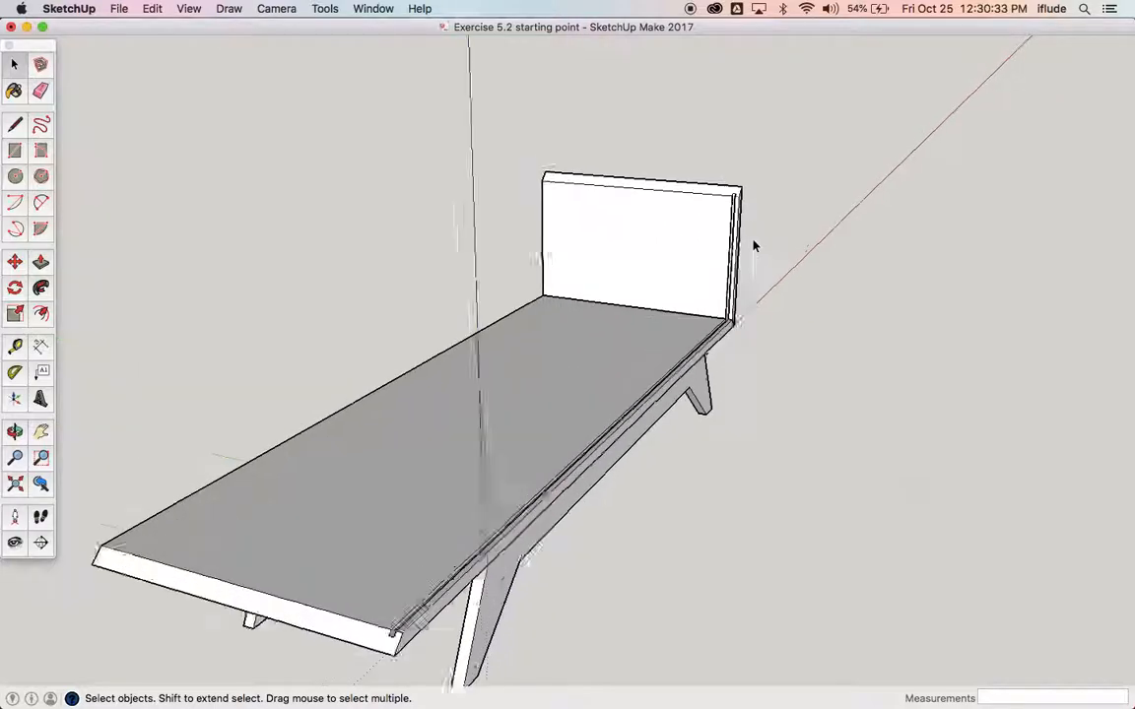
scroll(754, 247, "up", 3)
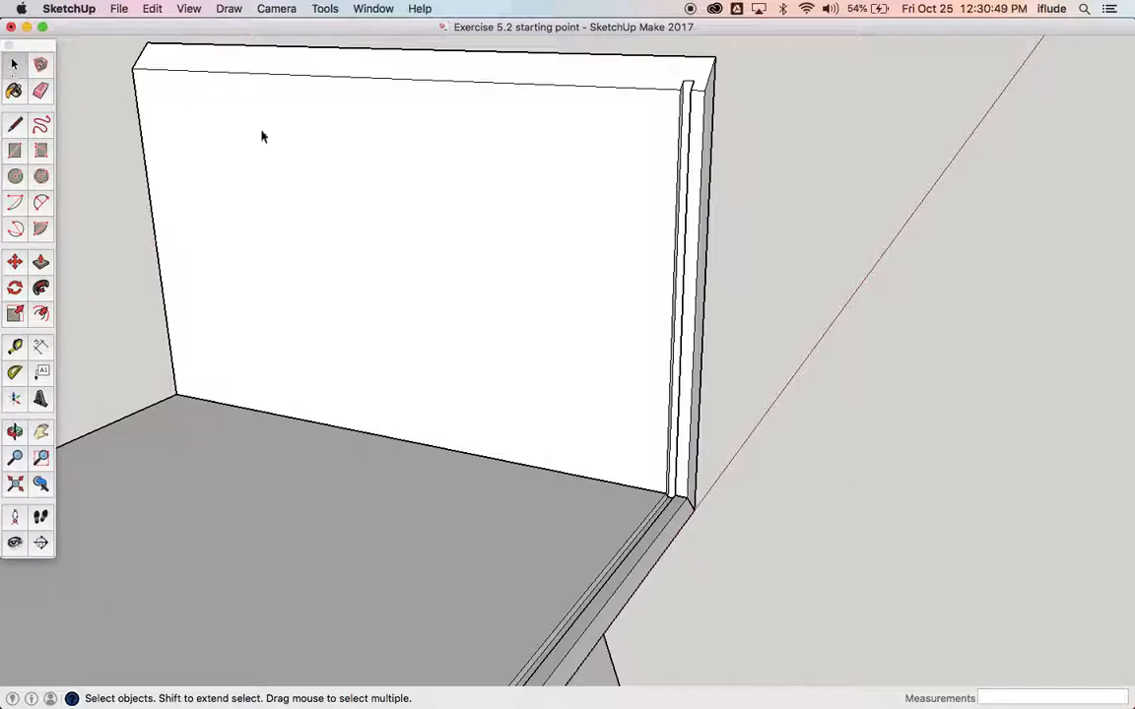
double_click(426, 172)
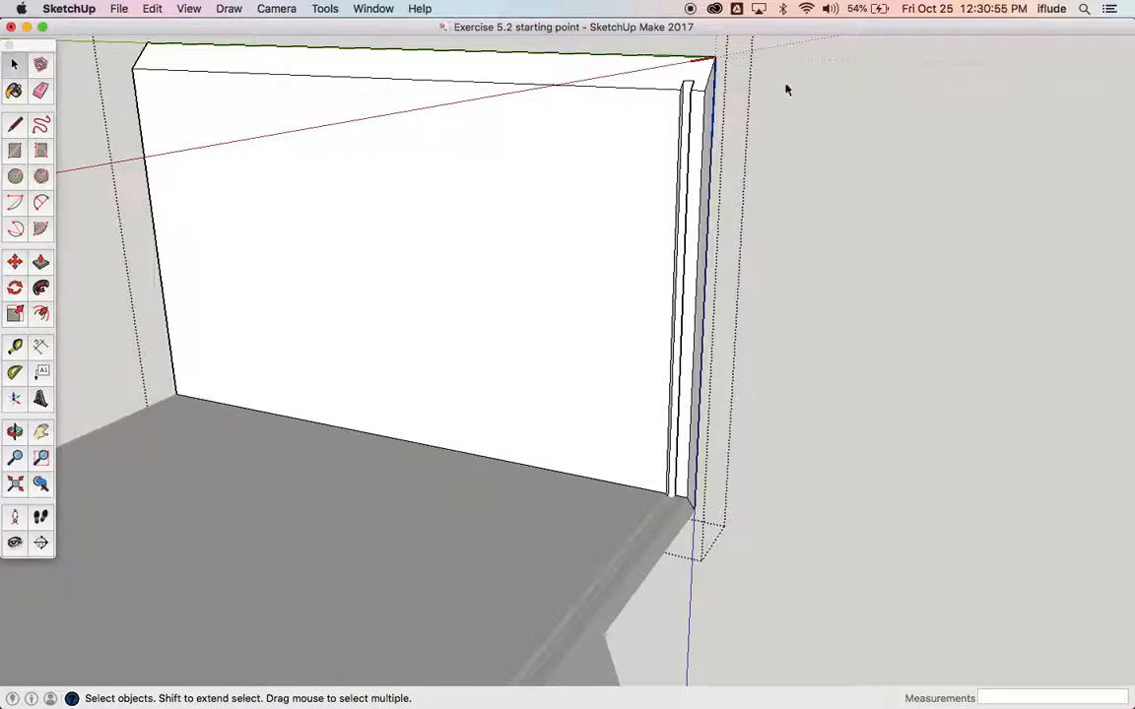
left_click_drag(795, 117, 989, 470)
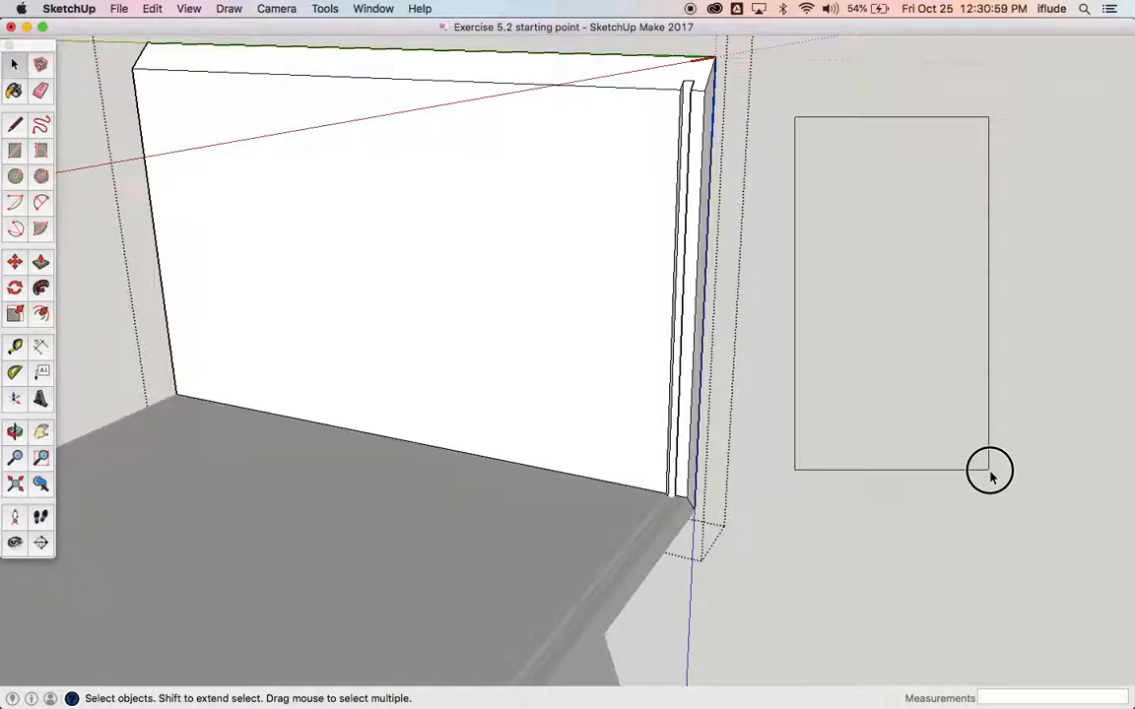
left_click_drag(989, 470, 989, 470)
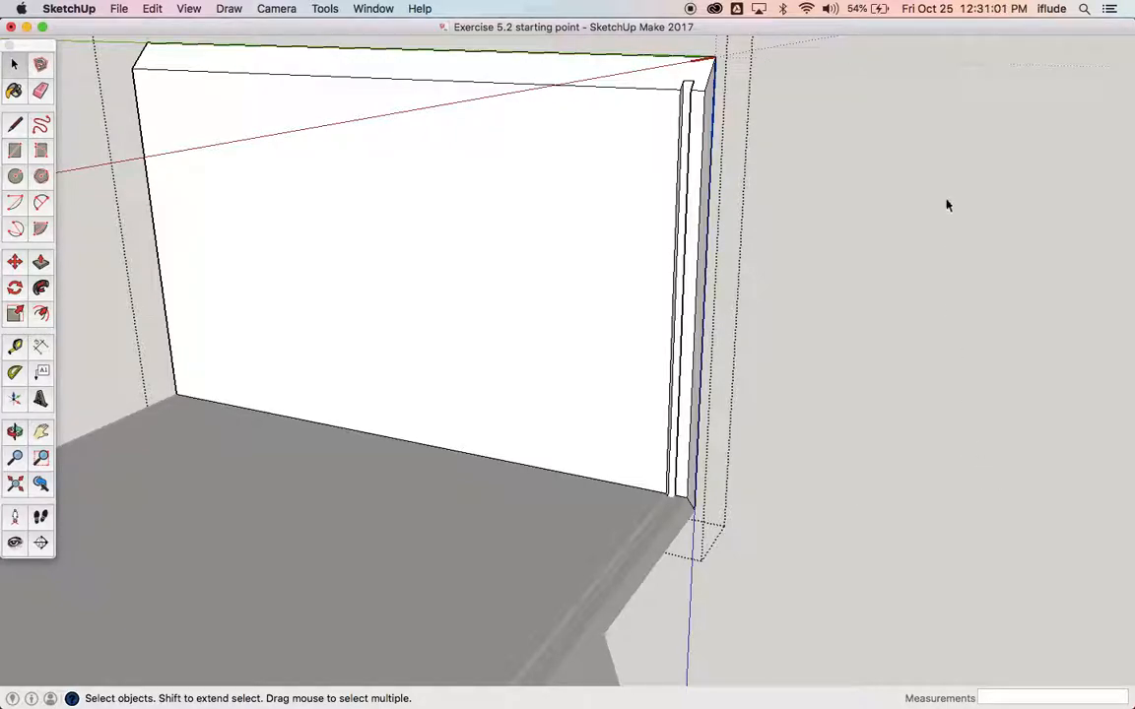
left_click_drag(943, 130, 801, 473)
left_click_drag(780, 169, 928, 461)
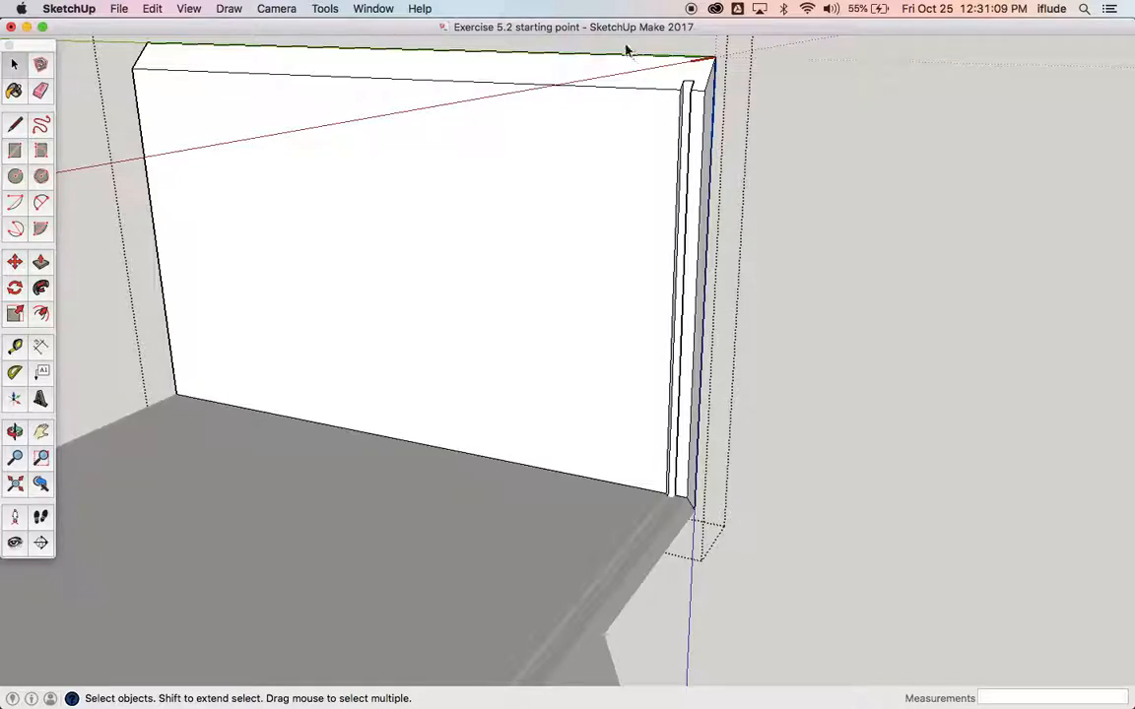
- Select the end panel's grooved rear edge geometry, move it 50 mm outward along the green axis, and close the component
left_click_drag(605, 41, 759, 558)
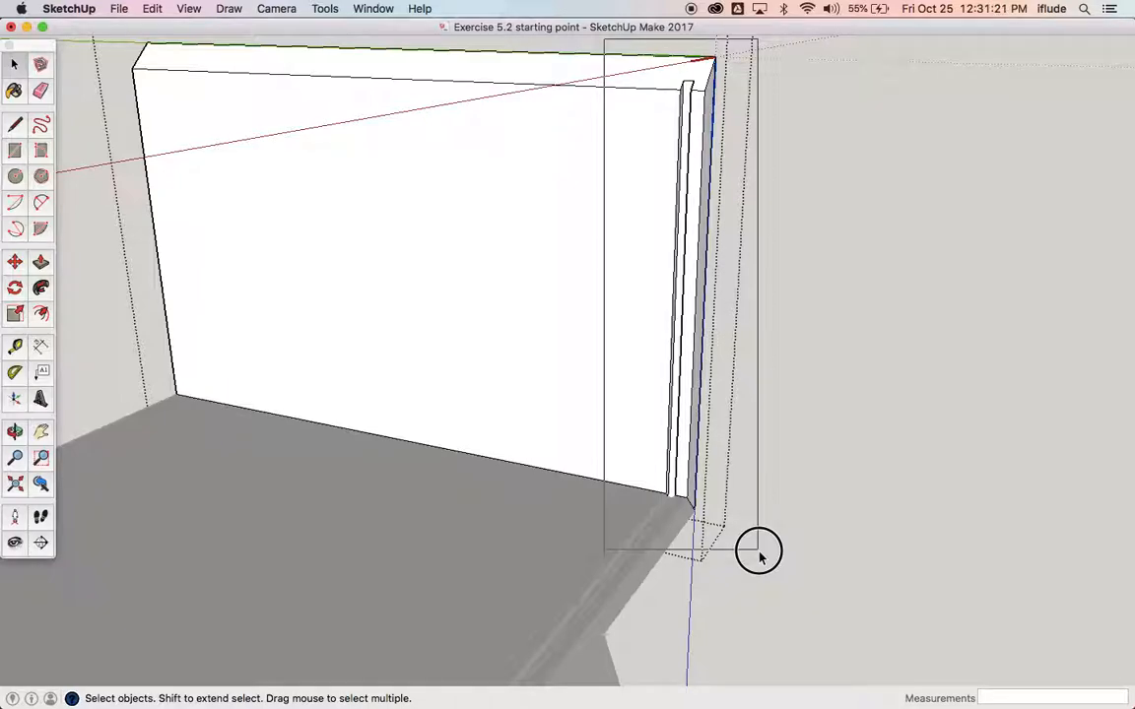
left_click_drag(759, 557, 760, 557)
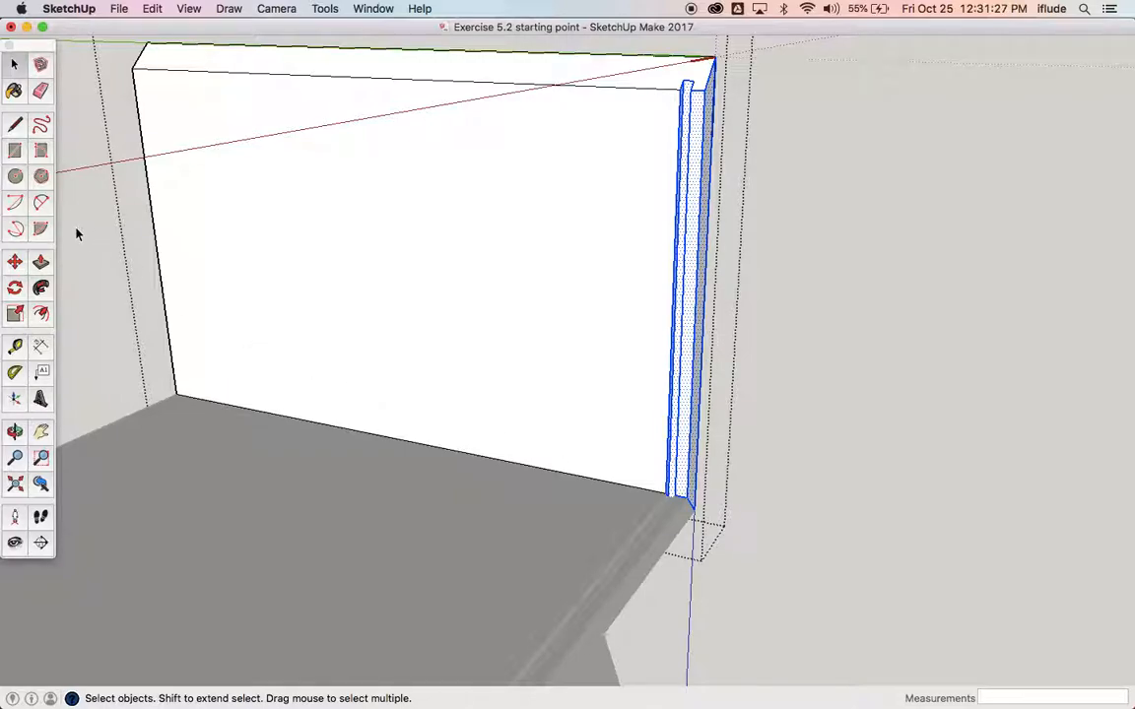
left_click(15, 261)
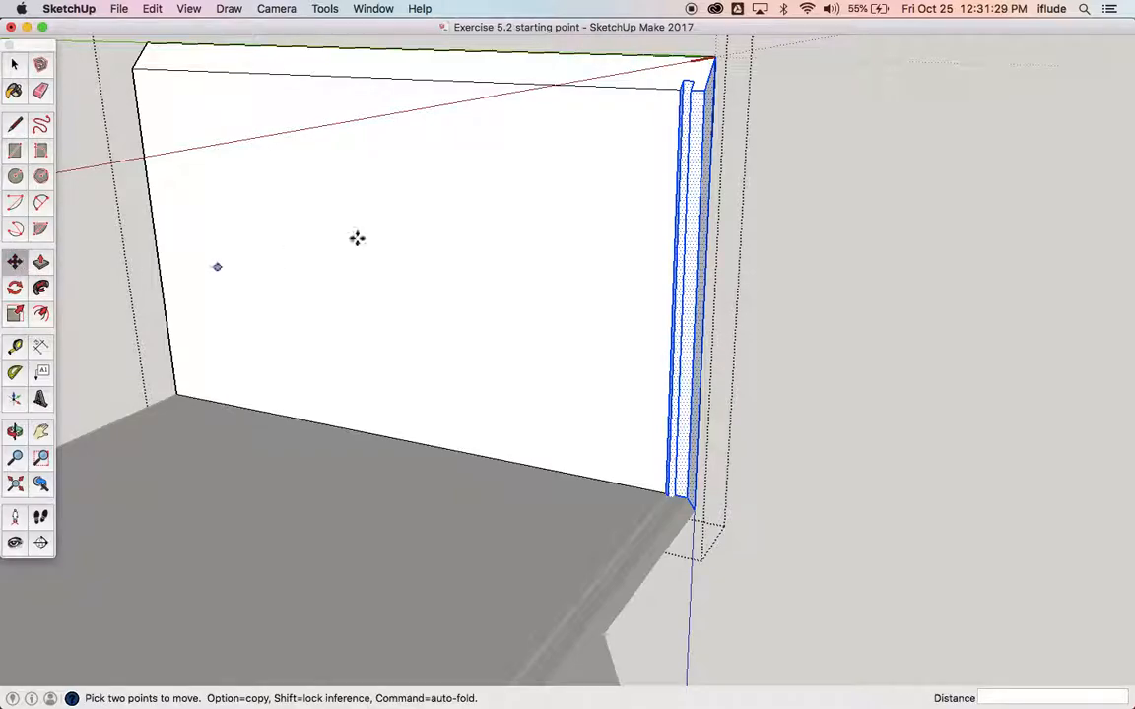
left_click(705, 93)
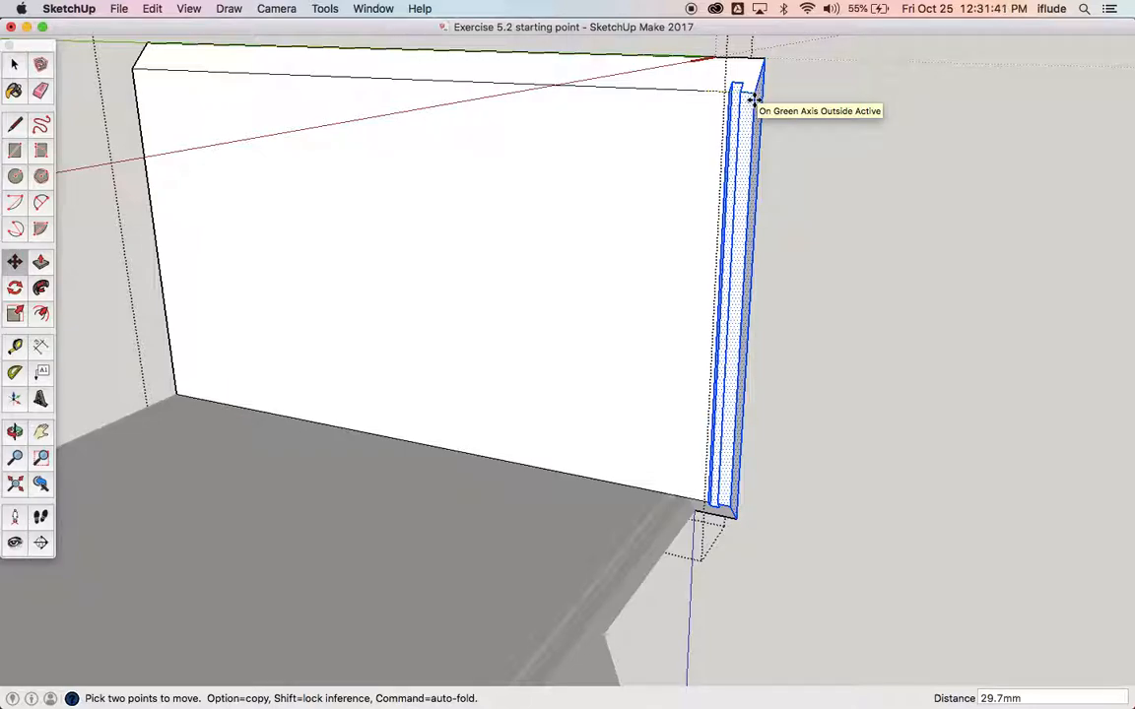
left_click(754, 100)
type("50")
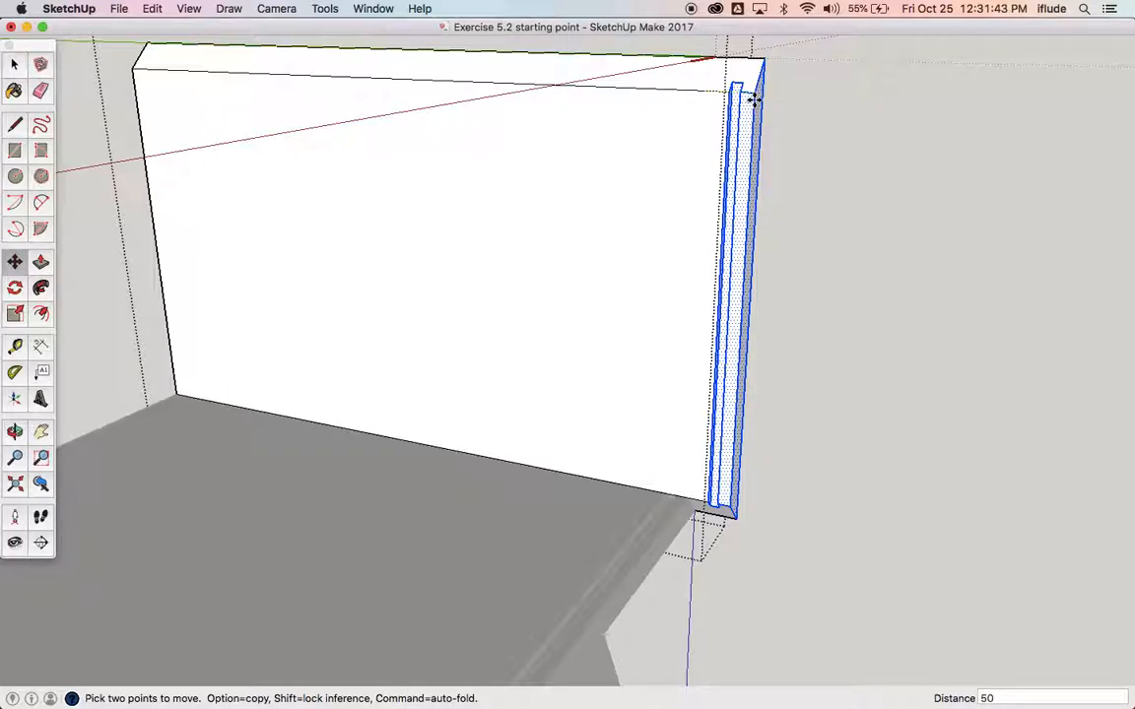
key("Return")
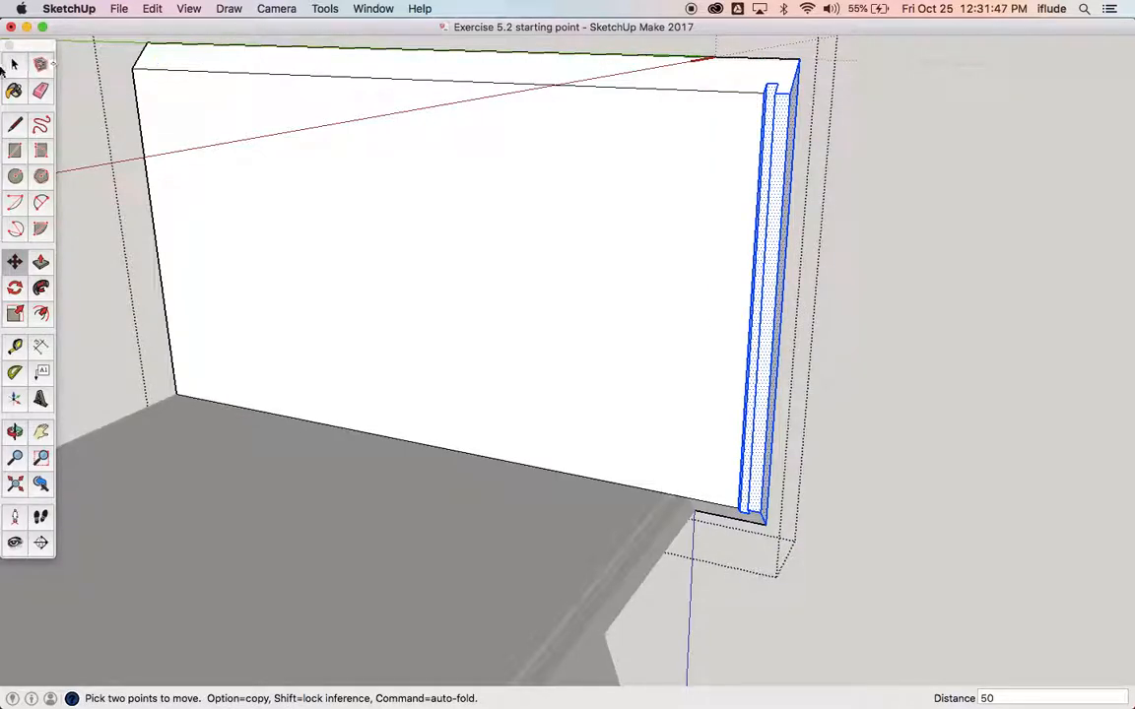
key("space")
left_click(927, 287)
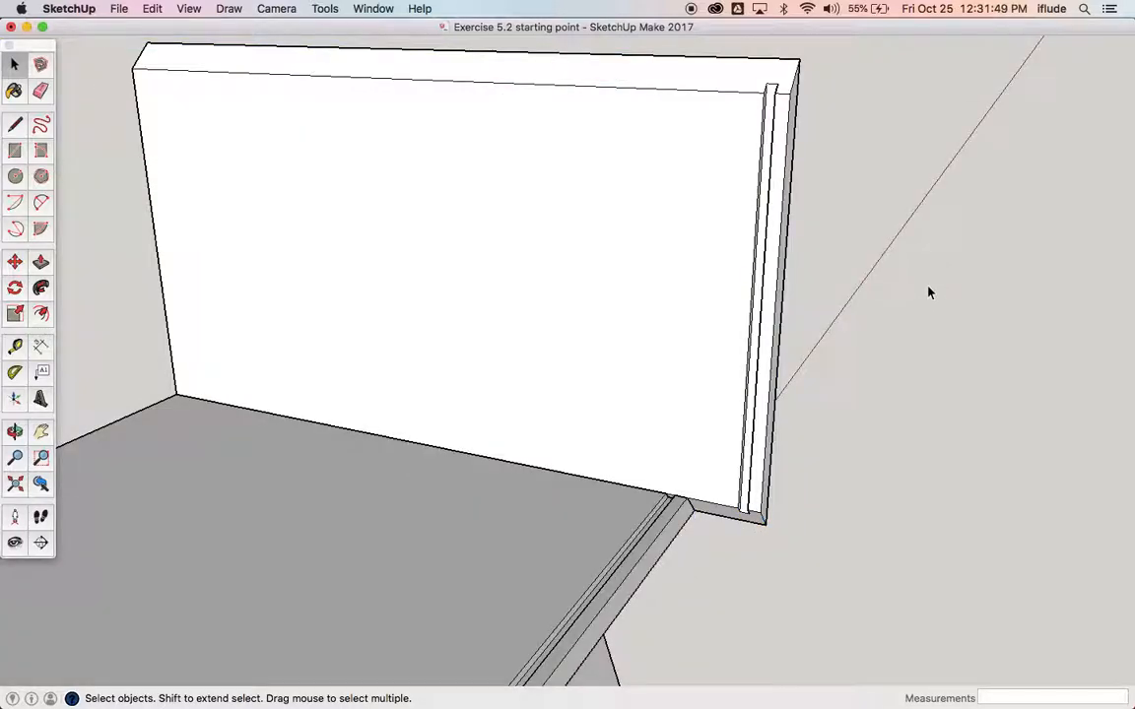
- Open the cabinet's bottom panel for component editing
scroll(928, 292, "down", 10)
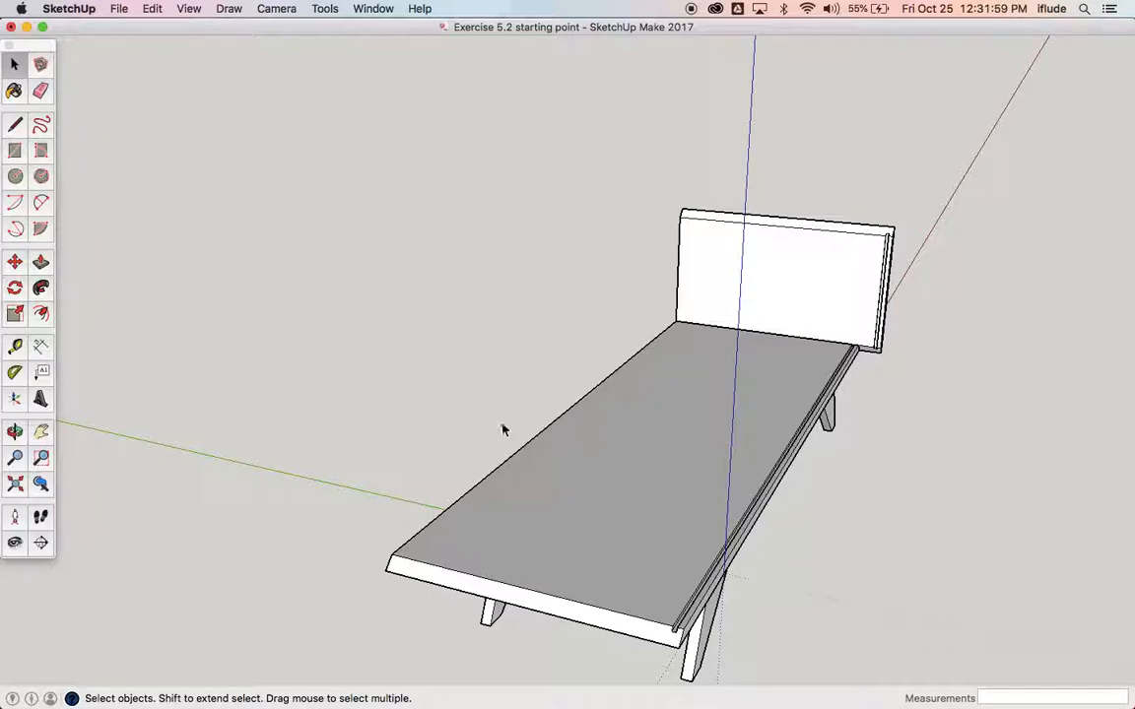
left_click(15, 431)
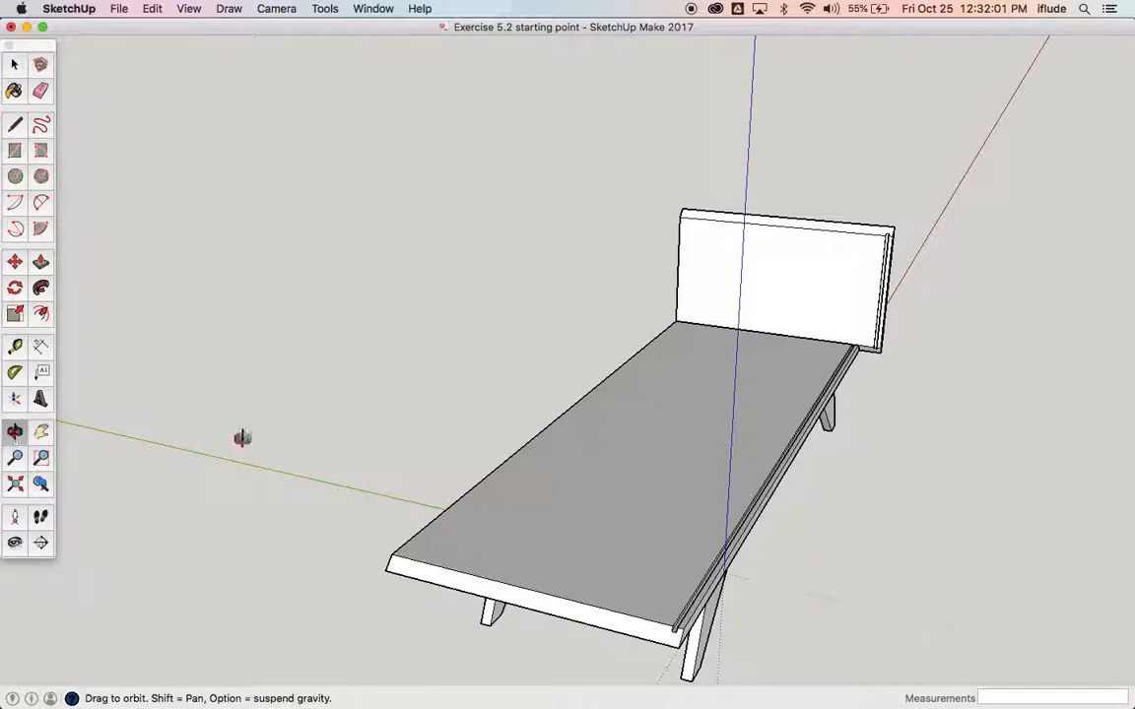
left_click_drag(384, 557, 475, 401)
scroll(847, 403, "up", 2)
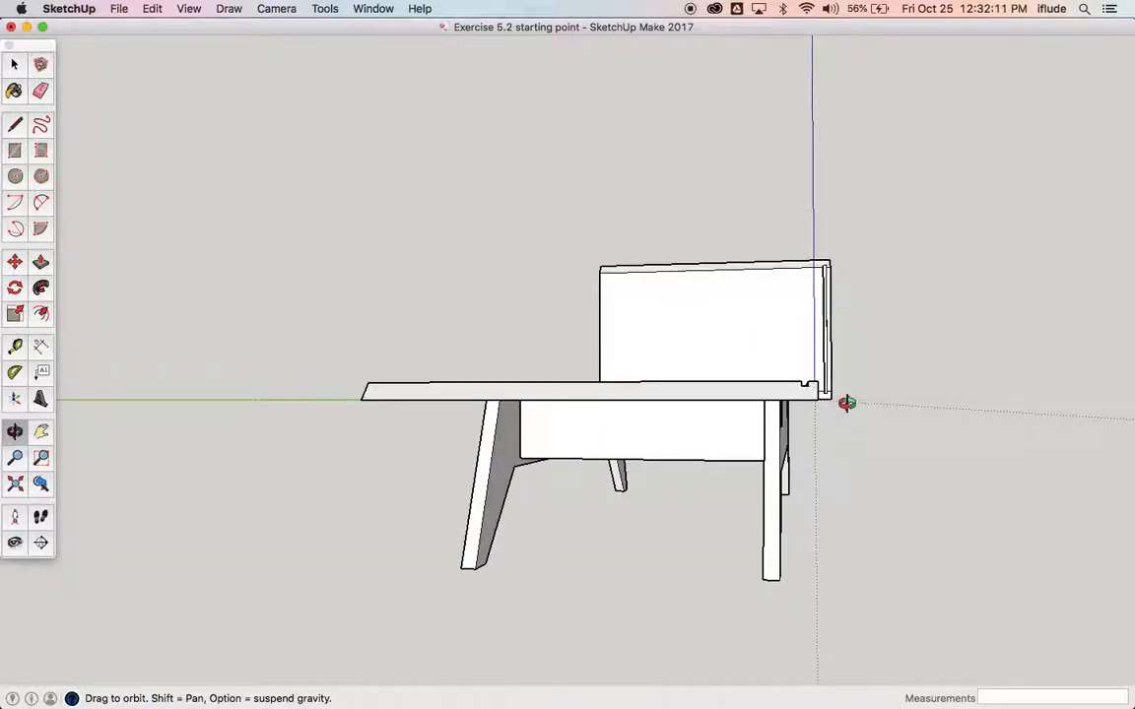
scroll(847, 403, "up", 3)
left_click_drag(750, 385, 736, 411)
left_click_drag(474, 248, 497, 296)
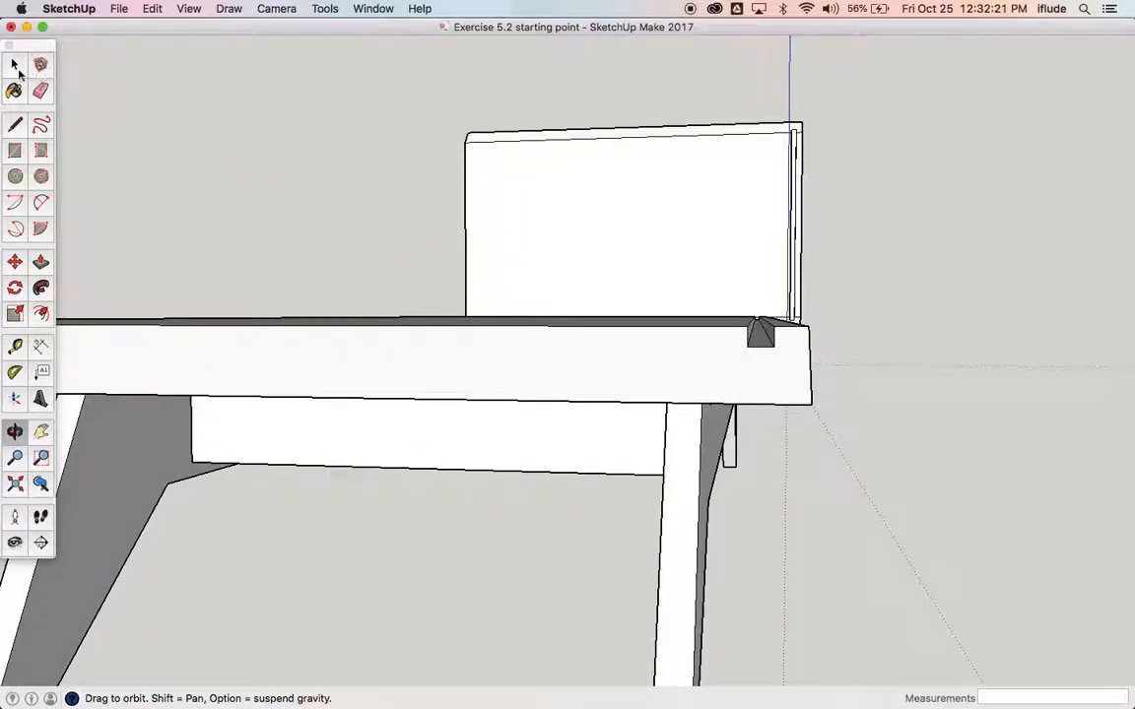
left_click(13, 64)
left_click(600, 355)
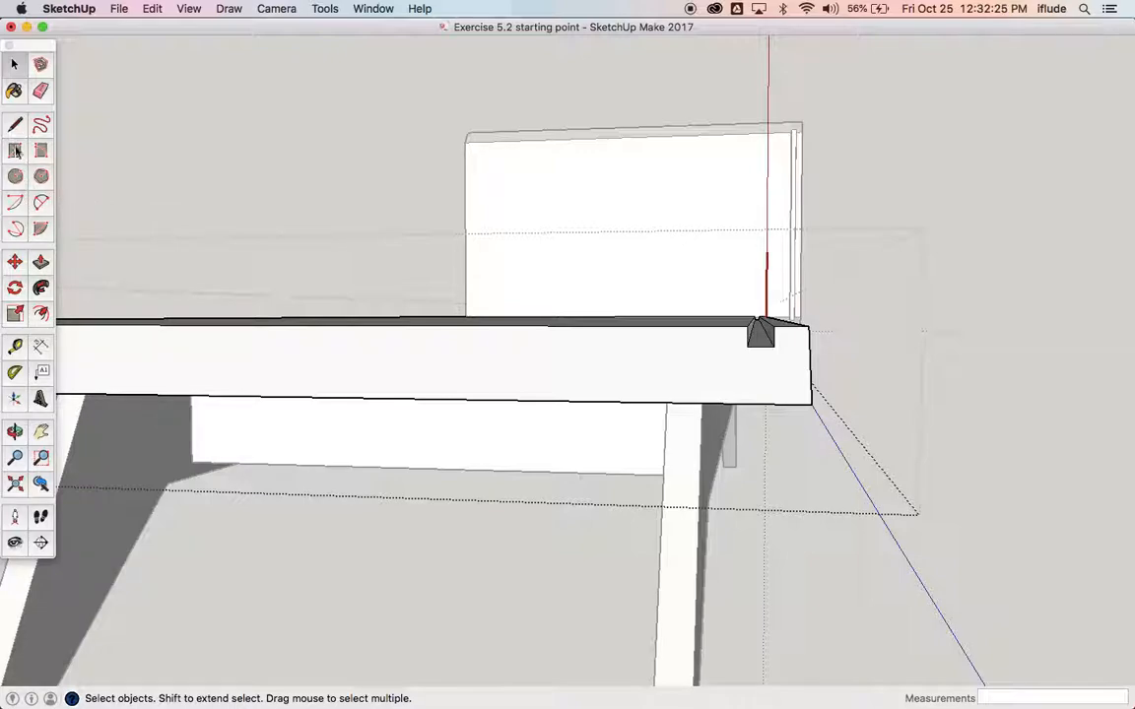
- Select the bottom panel's grooved rear edge geometry and move it 50 mm outward to meet the end panel's lower rear corner
left_click_drag(715, 296, 826, 419)
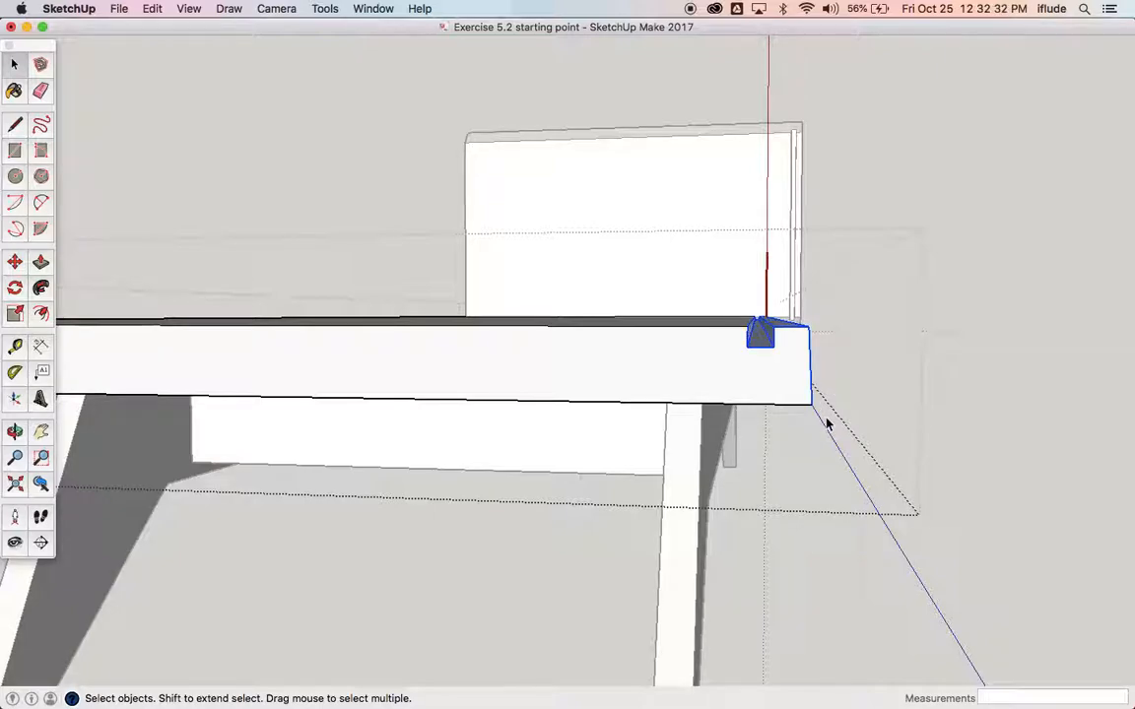
left_click(15, 432)
left_click_drag(172, 393, 29, 424)
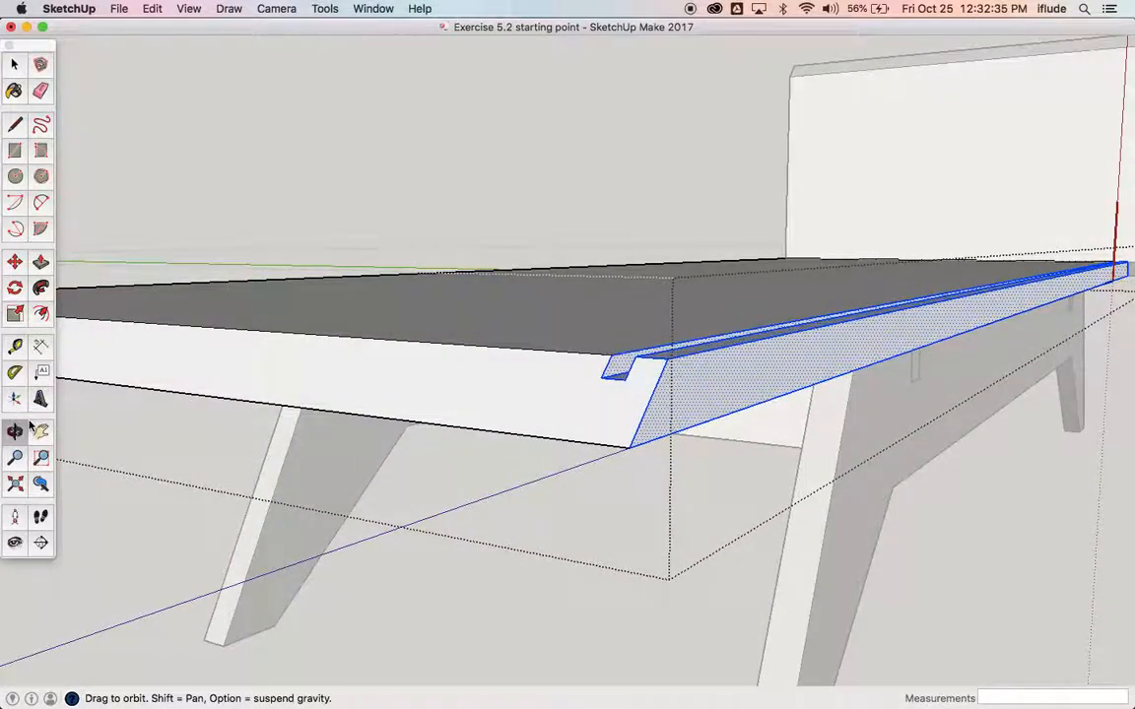
scroll(333, 350, "down", 5)
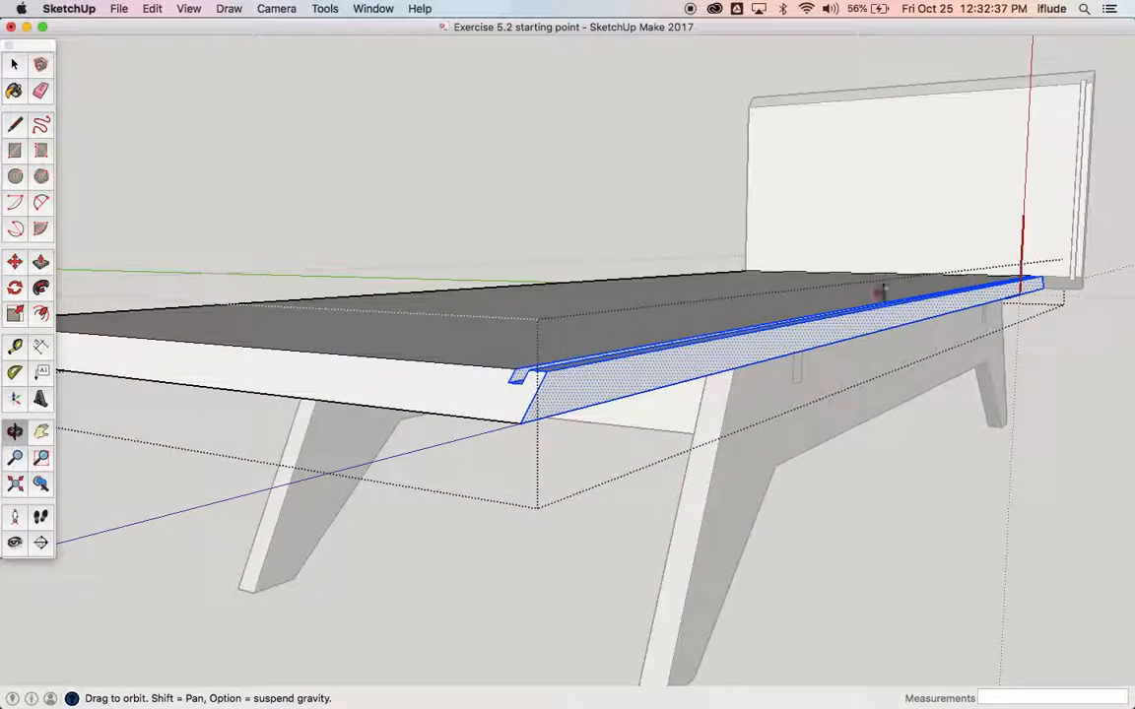
scroll(1099, 265, "up", 5)
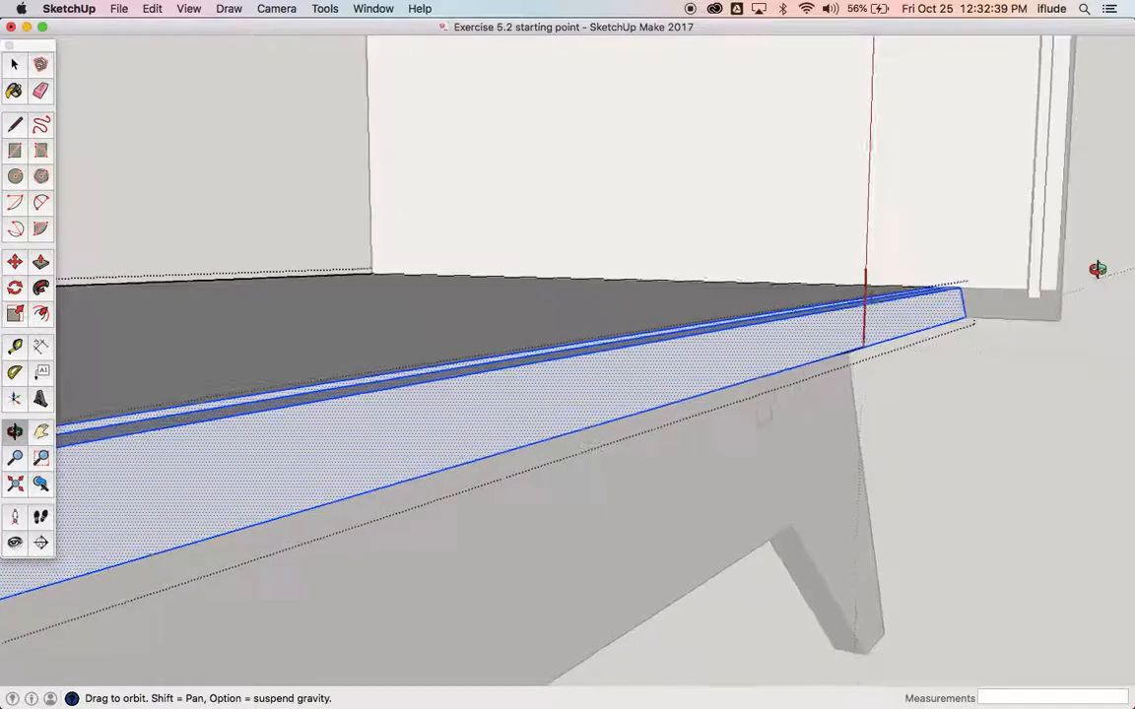
scroll(1039, 329, "up", 2)
left_click_drag(1005, 288, 853, 320)
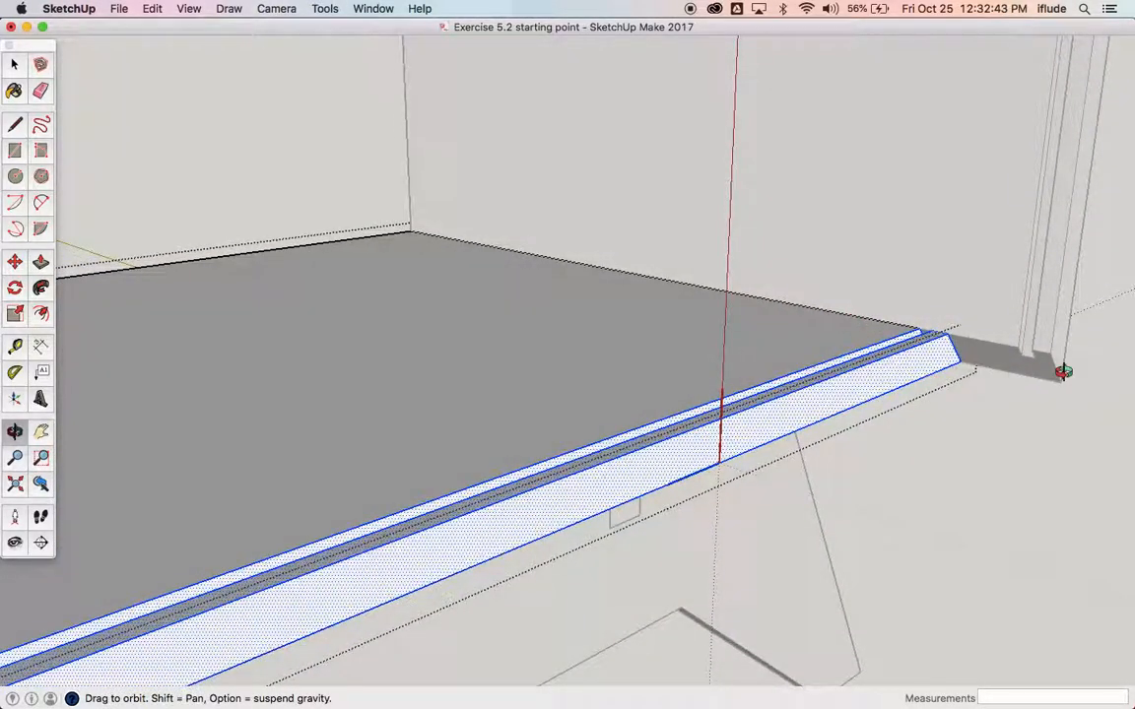
scroll(1063, 372, "up", 4)
scroll(888, 345, "up", 2)
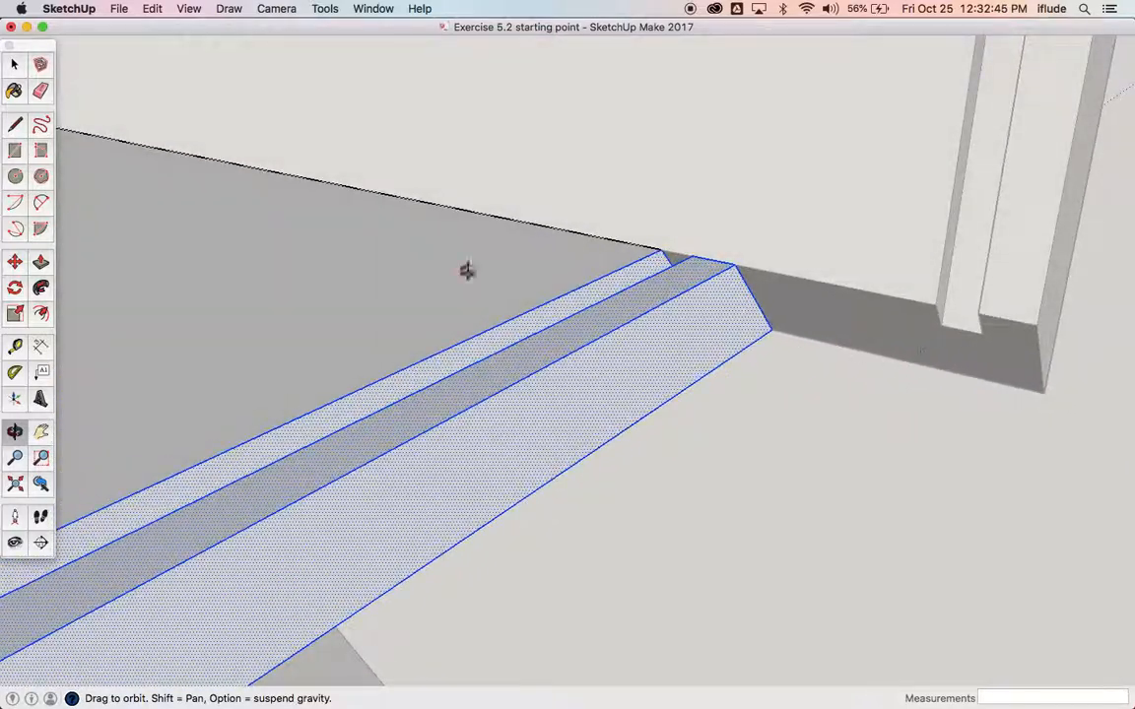
left_click(15, 261)
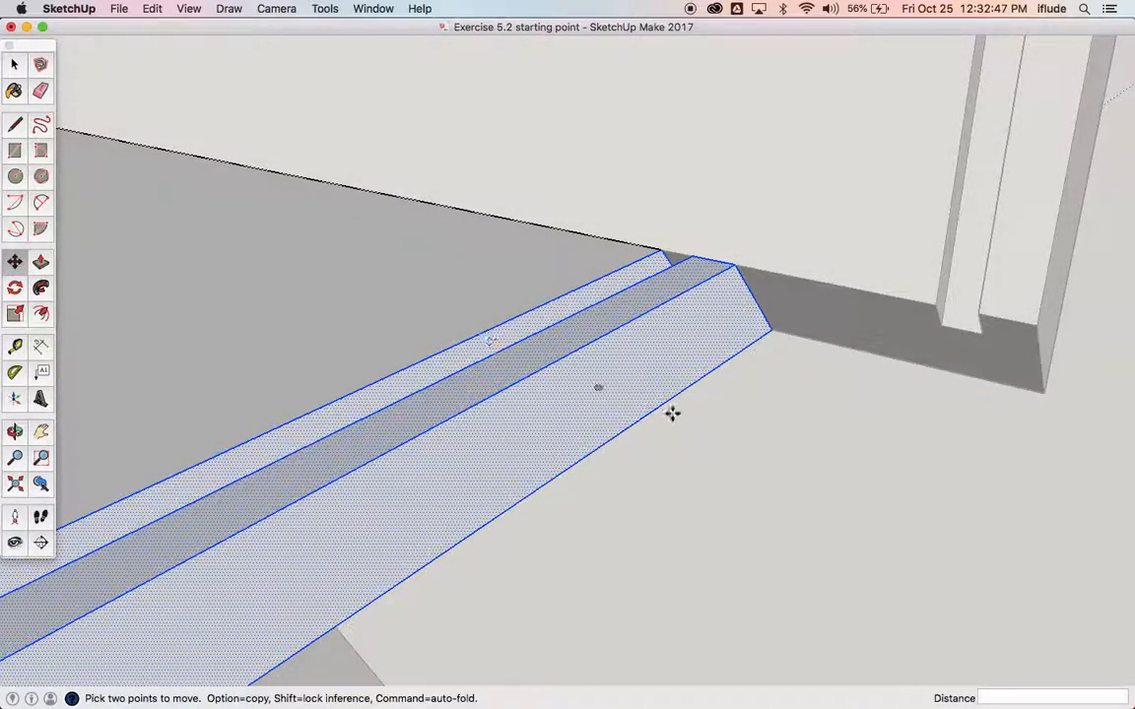
left_click(771, 333)
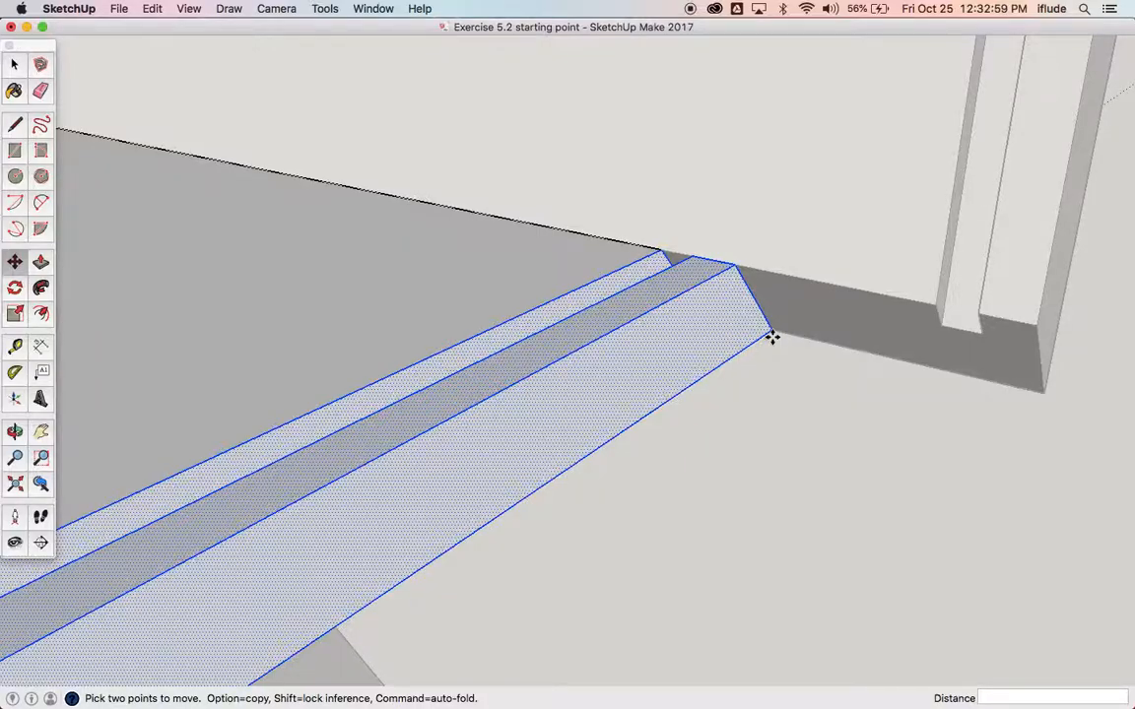
left_click(772, 336)
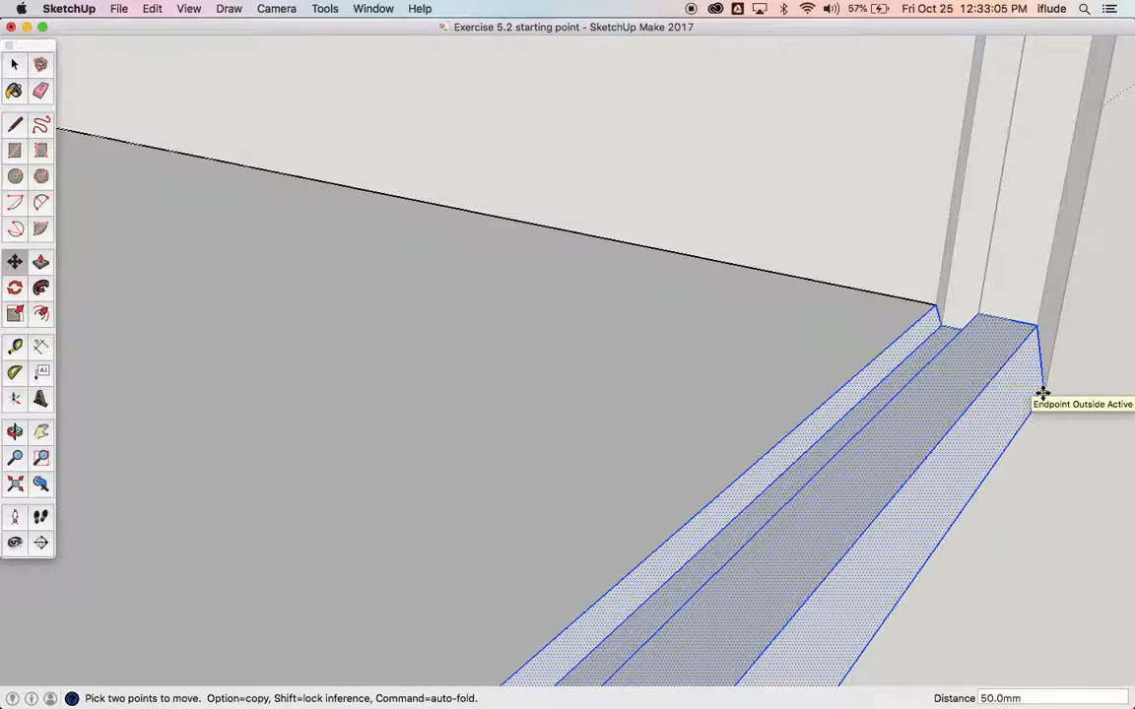
left_click(1042, 392)
scroll(1042, 392, "down", 5)
scroll(1043, 392, "down", 3)
- Close the bottom panel component and unhide the last hidden cabinet panels
left_click(18, 65)
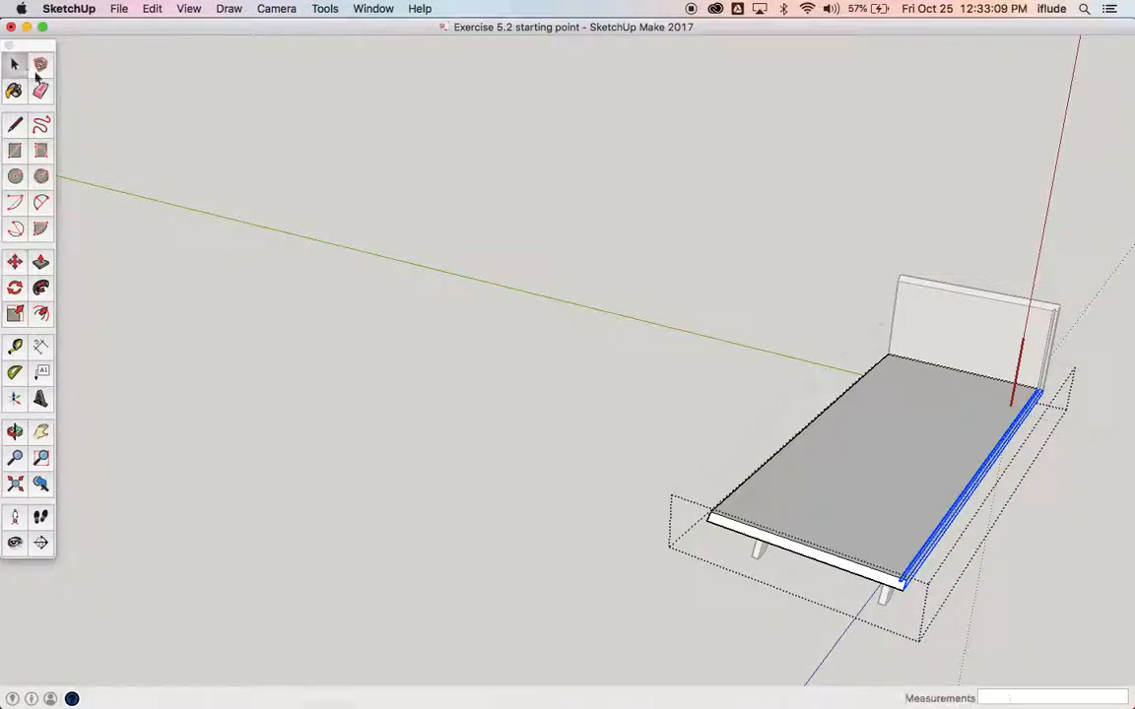
left_click(662, 425)
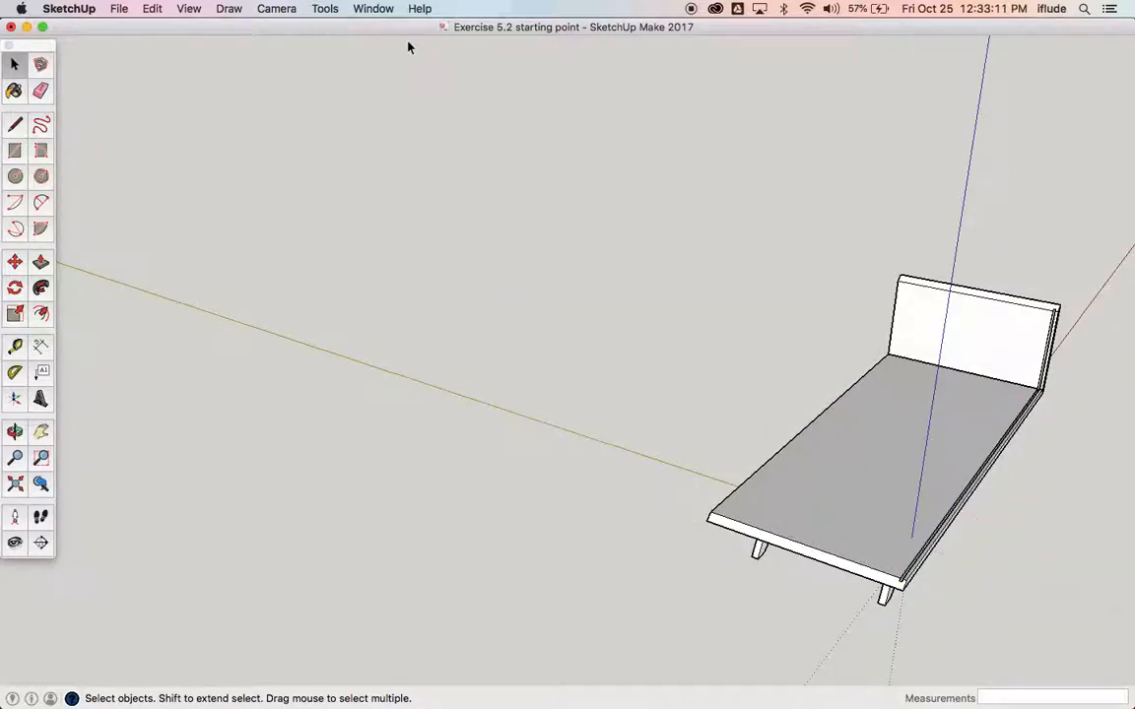
left_click(153, 9)
mouse_move(210, 222)
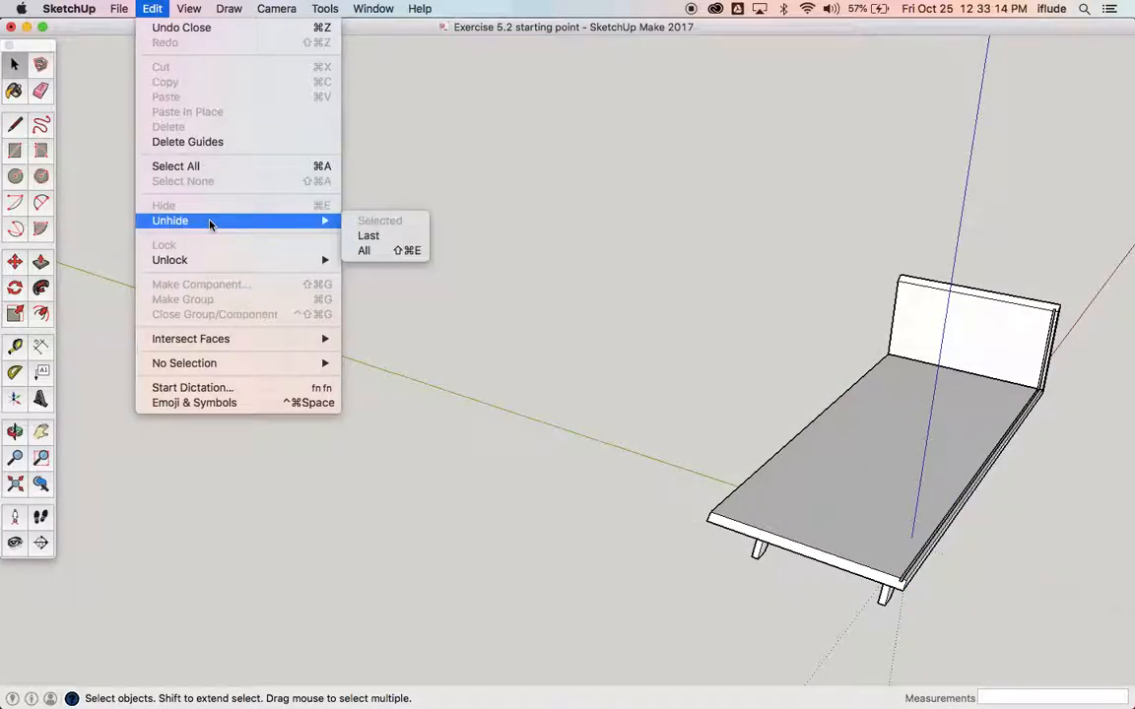
left_click(369, 237)
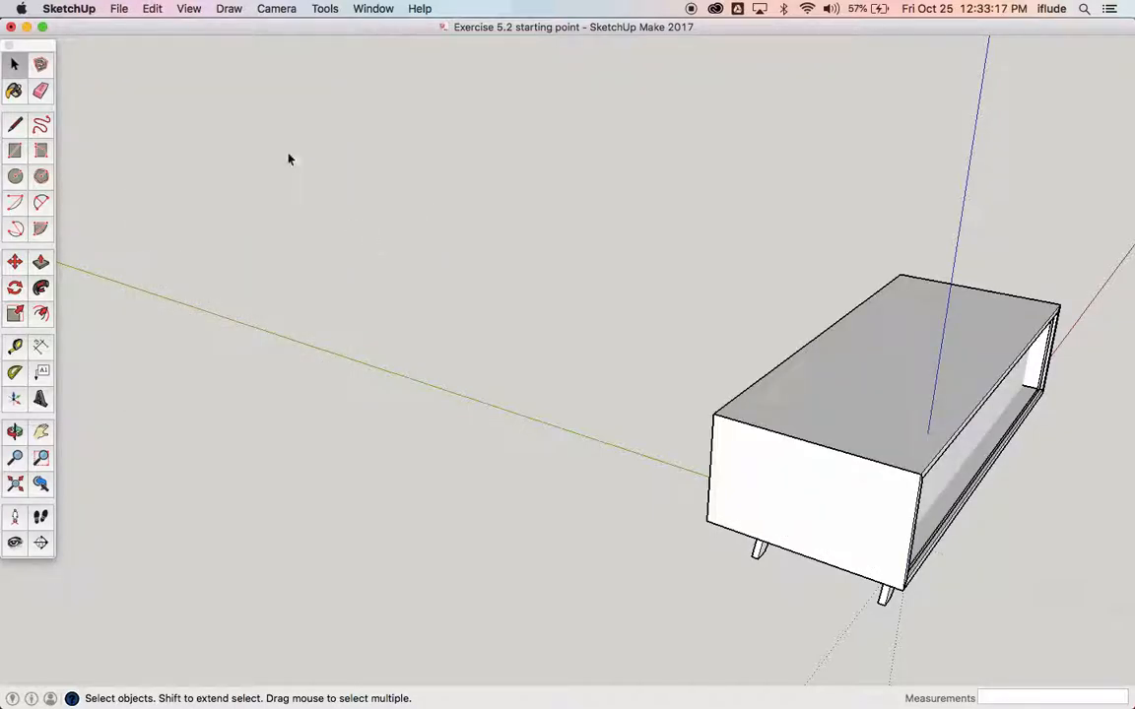
- Hide the cabinet's near end panel to expose the edge of the thin back panel
left_click(15, 432)
left_click_drag(935, 507, 965, 422)
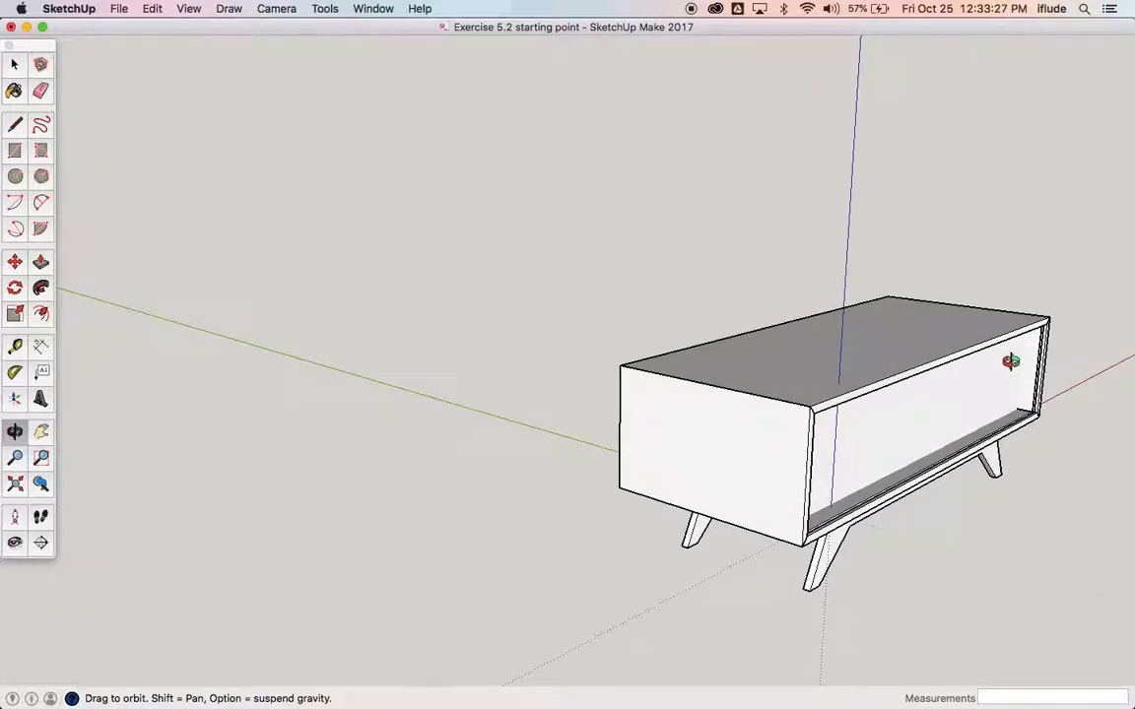
scroll(1011, 361, "up", 5)
scroll(1011, 361, "down", 5)
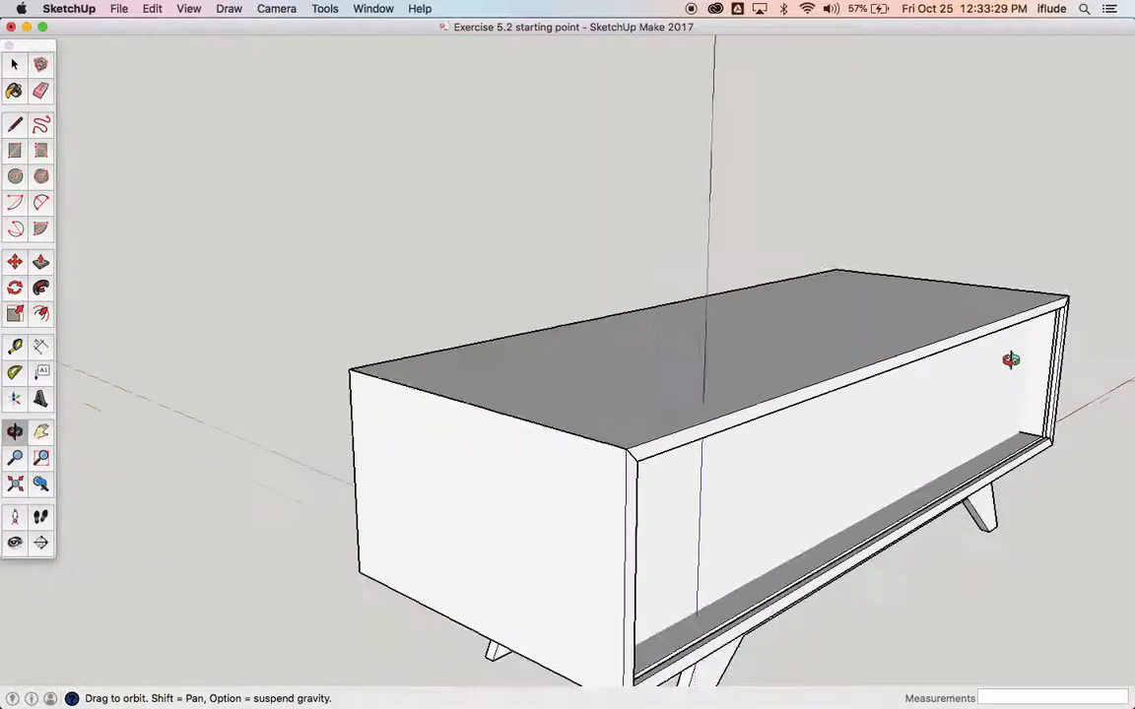
left_click(15, 63)
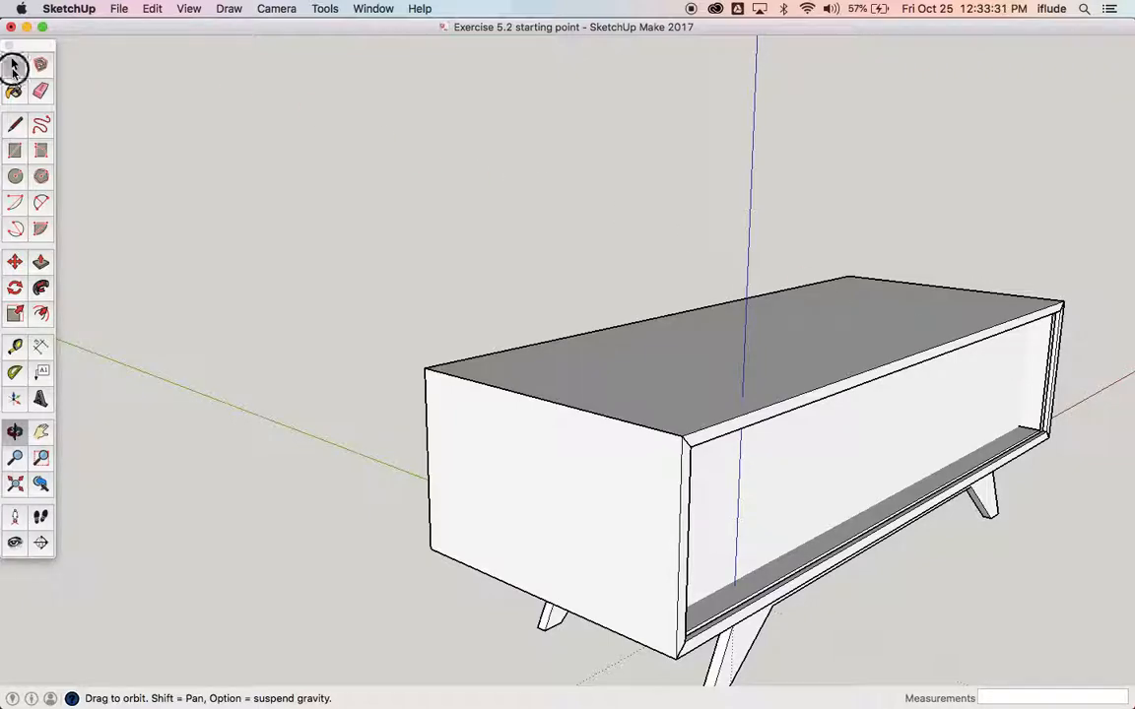
left_click(598, 438)
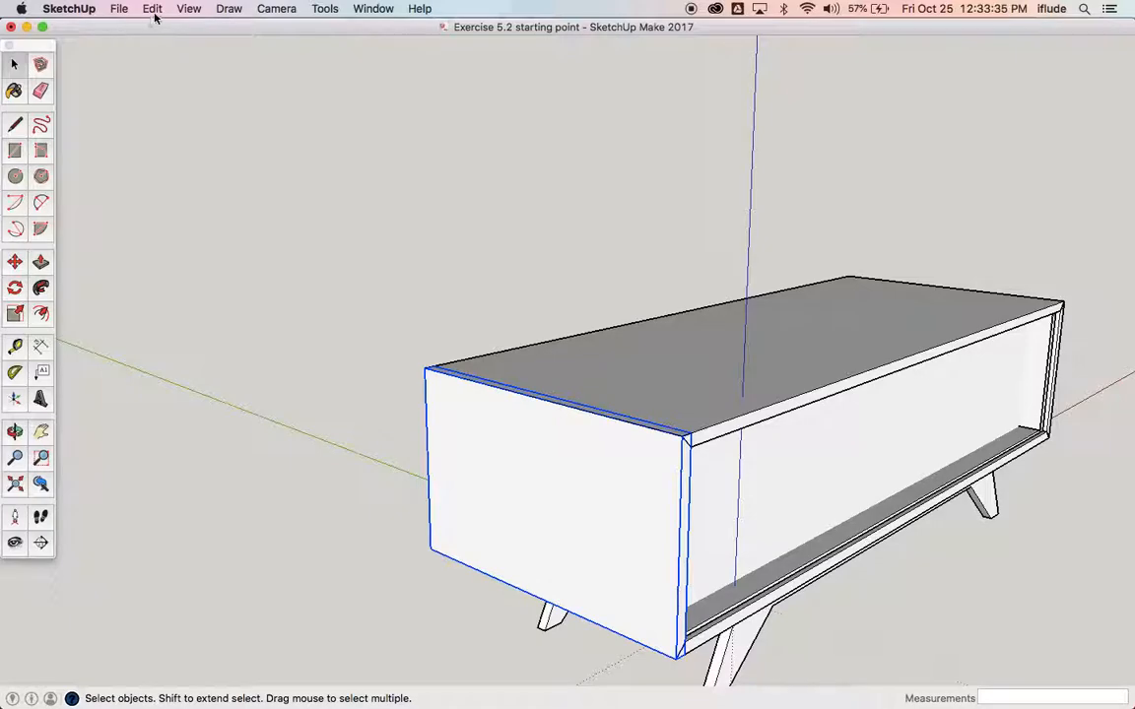
right_click(516, 455)
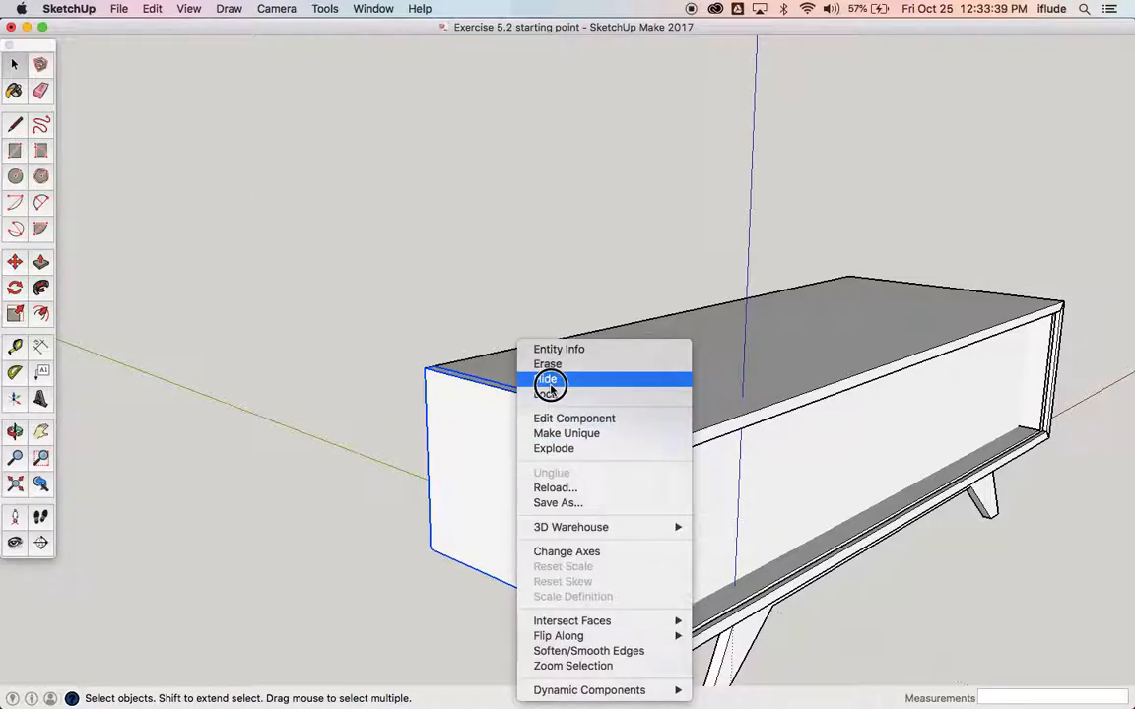
left_click(624, 498)
key("Delete")
- Move the thin back panel 50 mm outward from its lower corner into the groove of the bottom panel
left_click(682, 551)
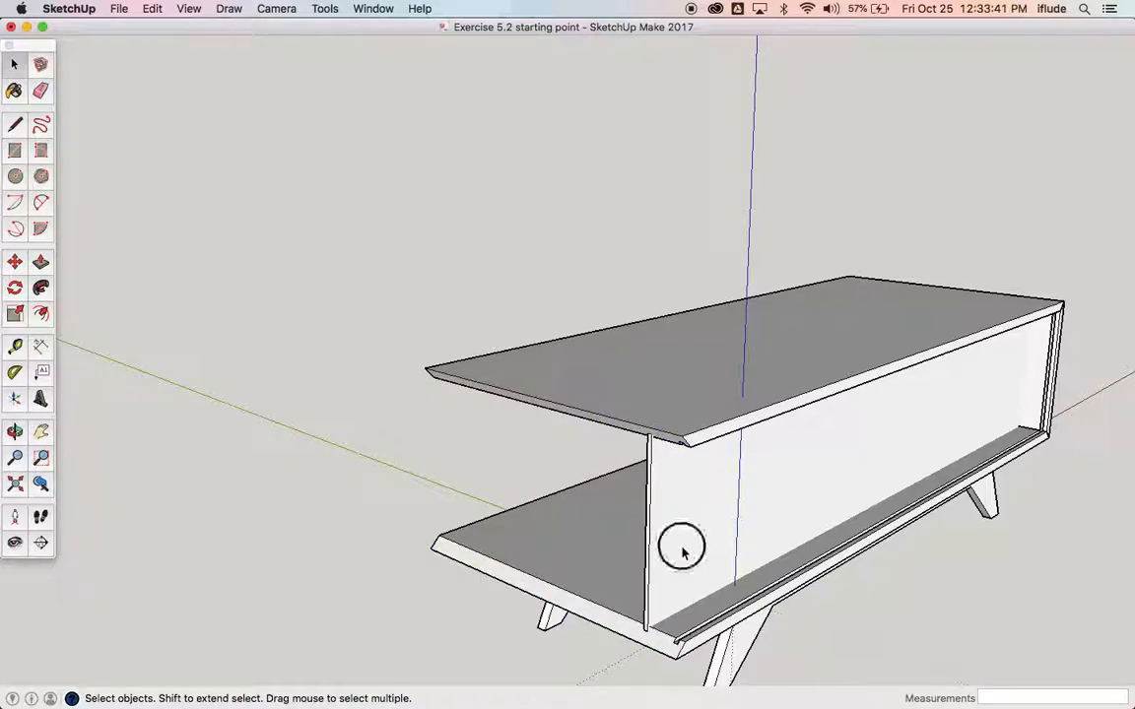
left_click(15, 261)
scroll(694, 661, "up", 3)
scroll(695, 661, "up", 3)
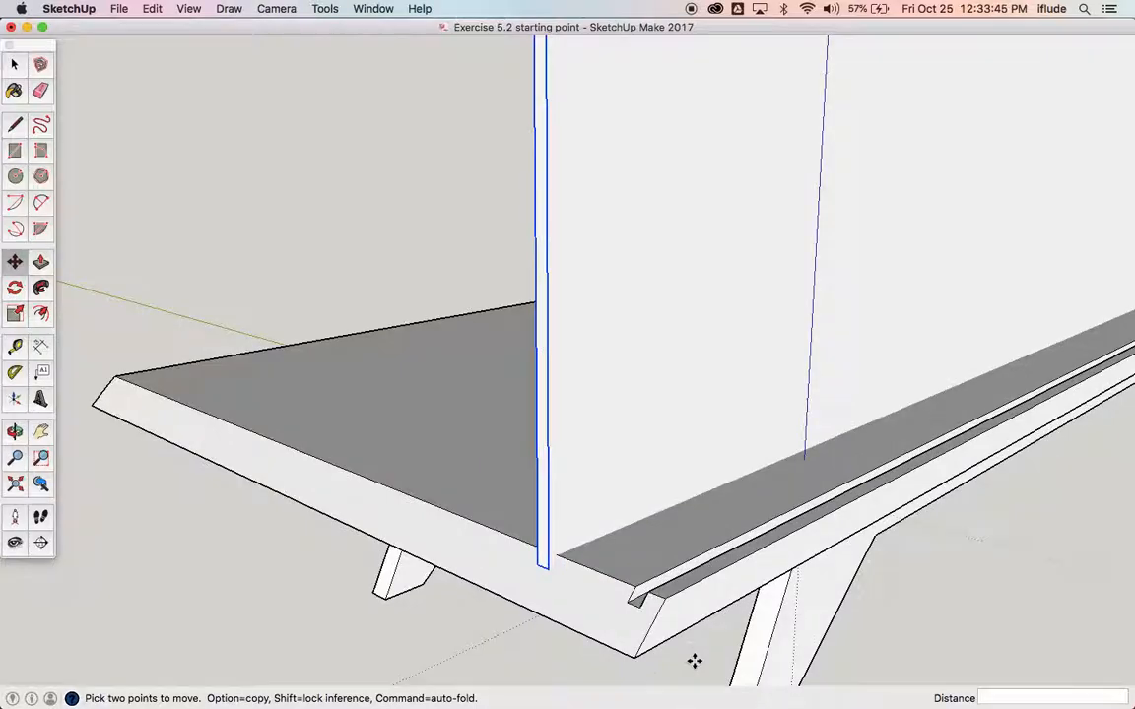
left_click(543, 569)
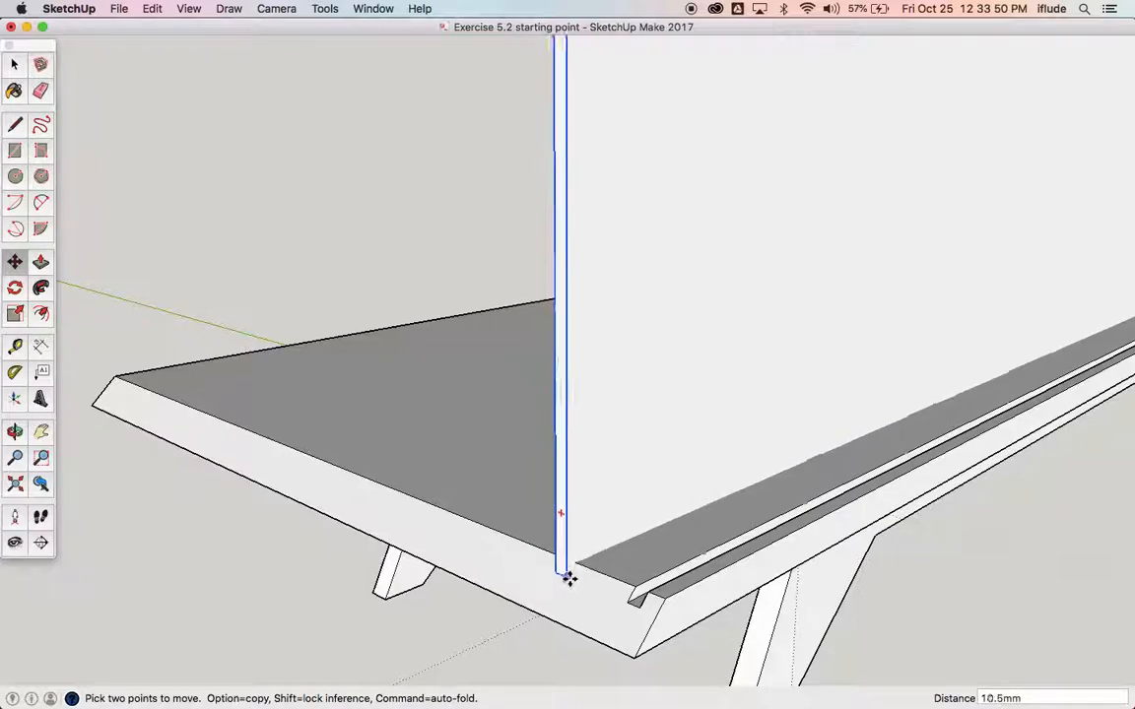
left_click(637, 610)
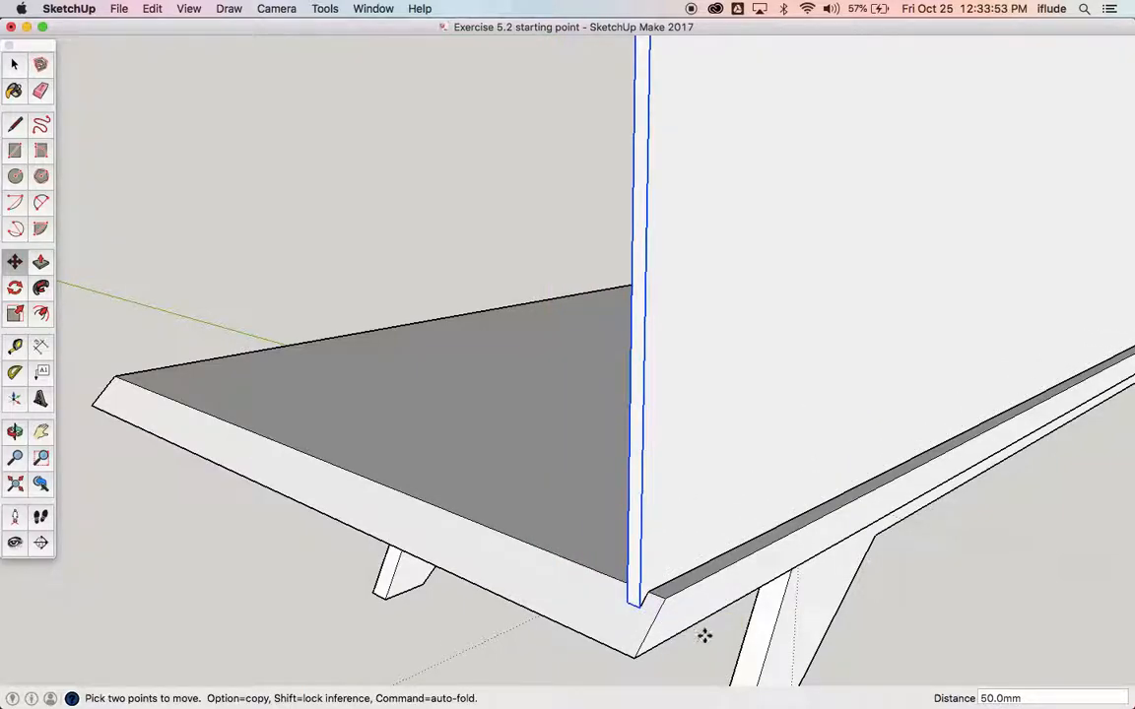
scroll(712, 635, "down", 5)
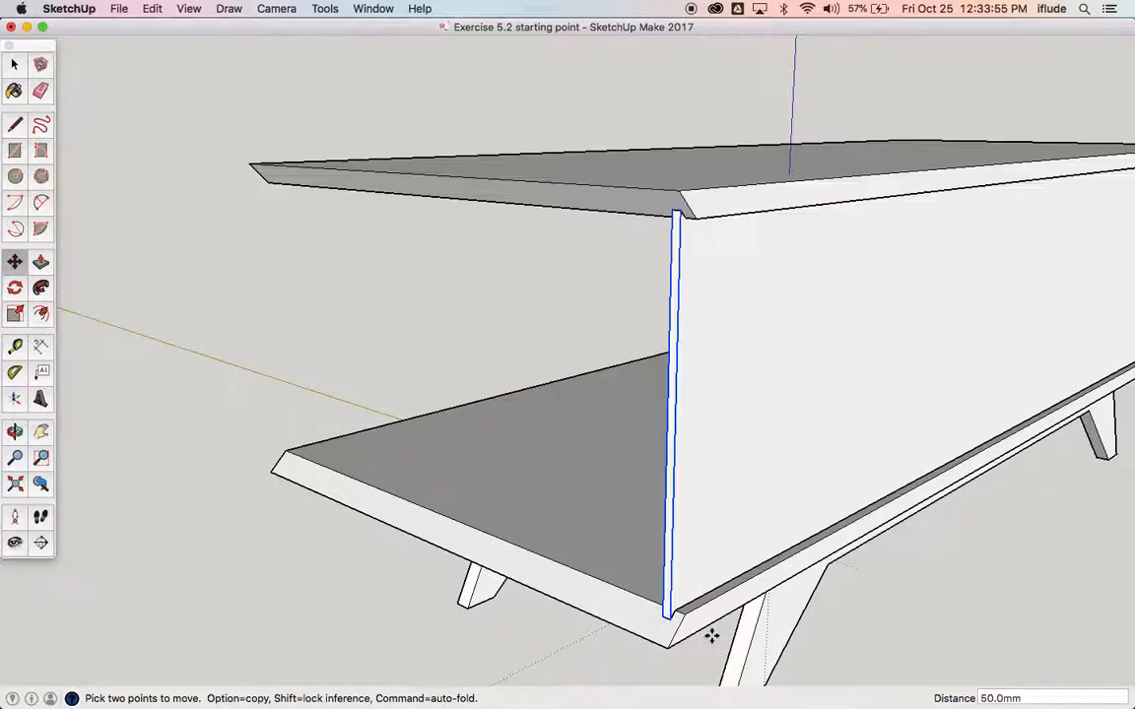
- Unhide the last hidden end panel to close up the cabinet box
left_click(149, 10)
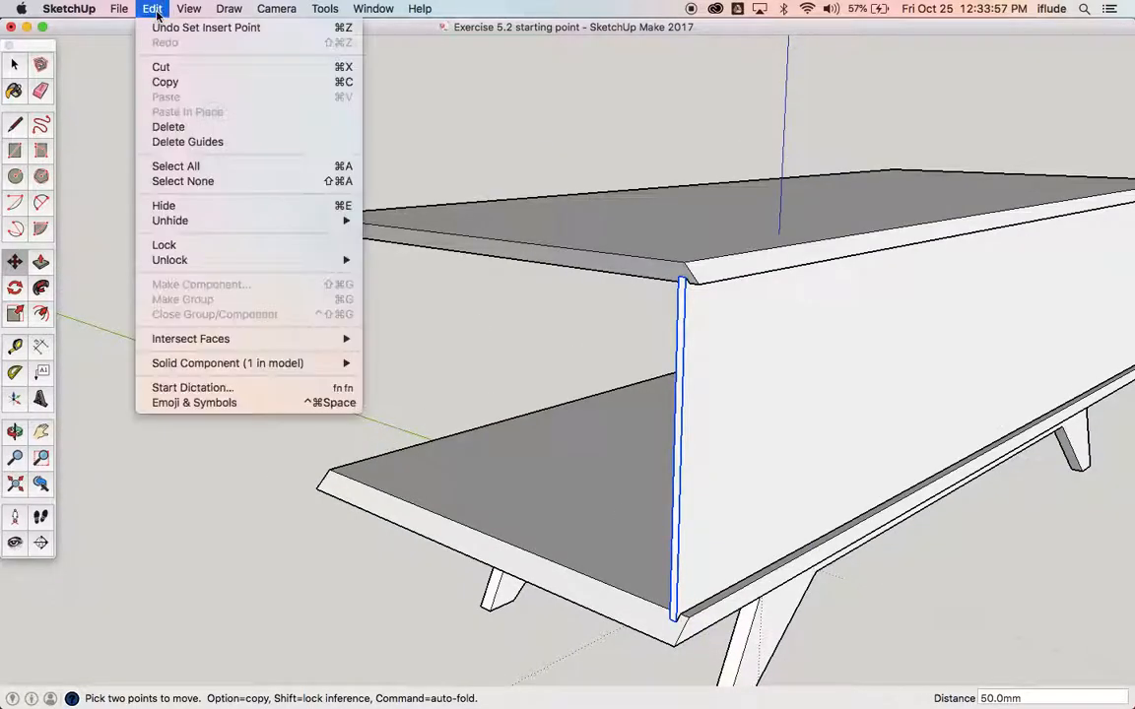
mouse_move(210, 231)
left_click(385, 235)
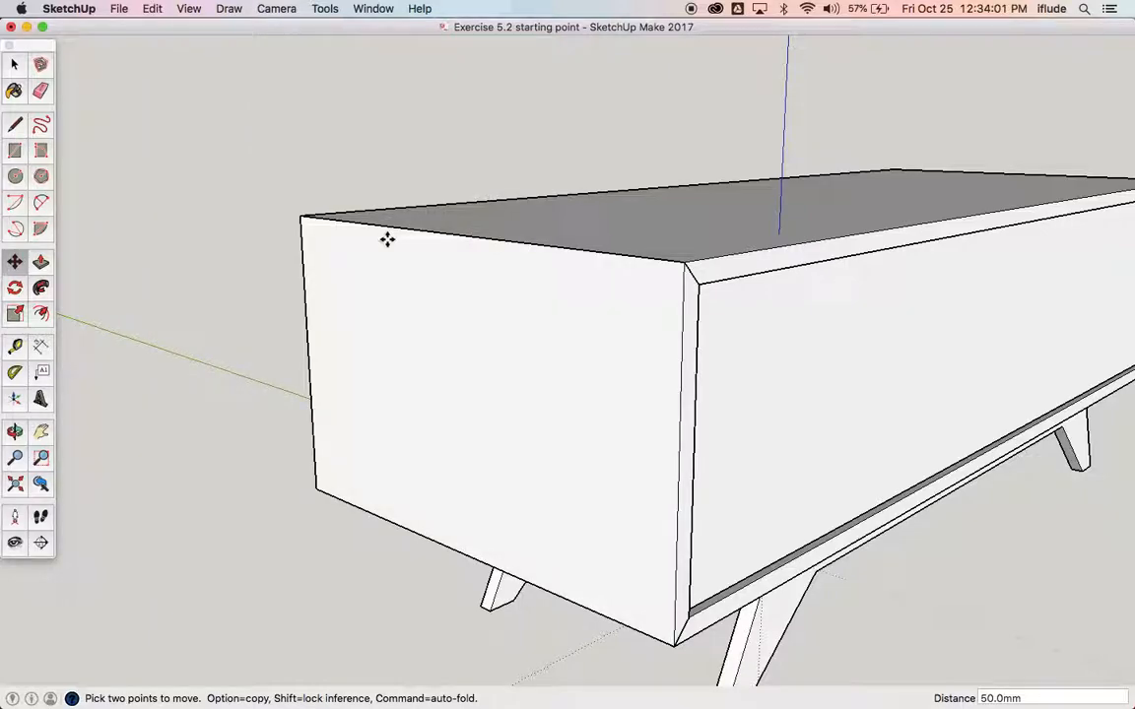
scroll(258, 257, "down", 6)
left_click(226, 286)
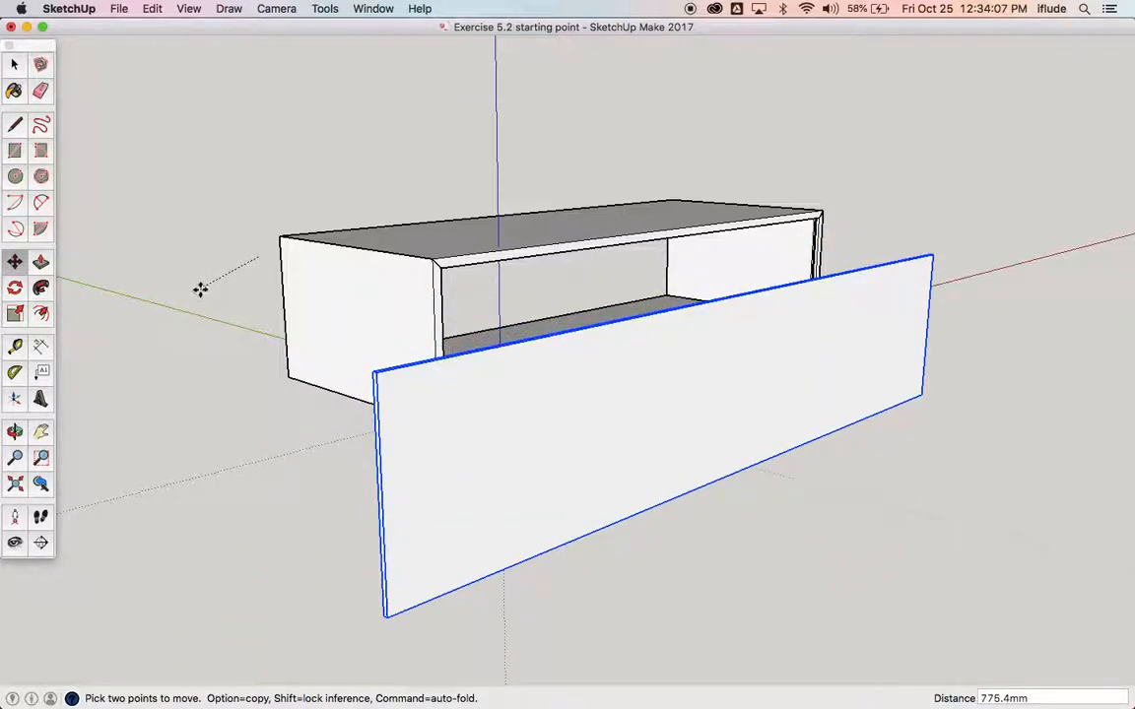
key("Escape")
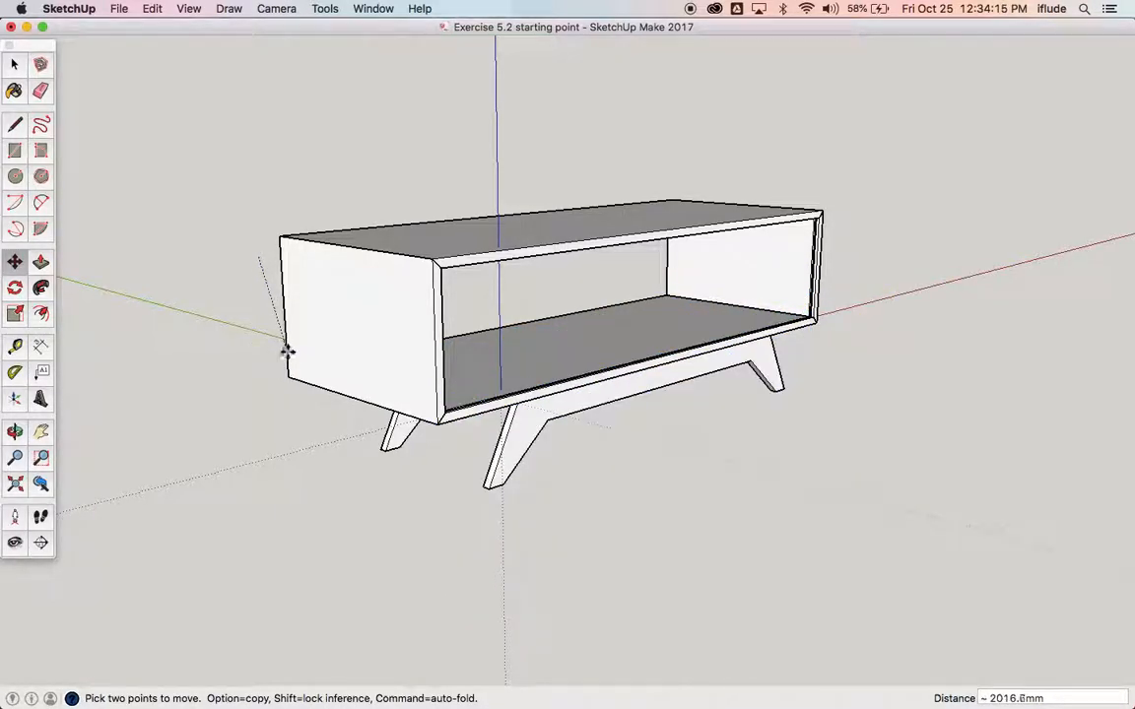
left_click(272, 353)
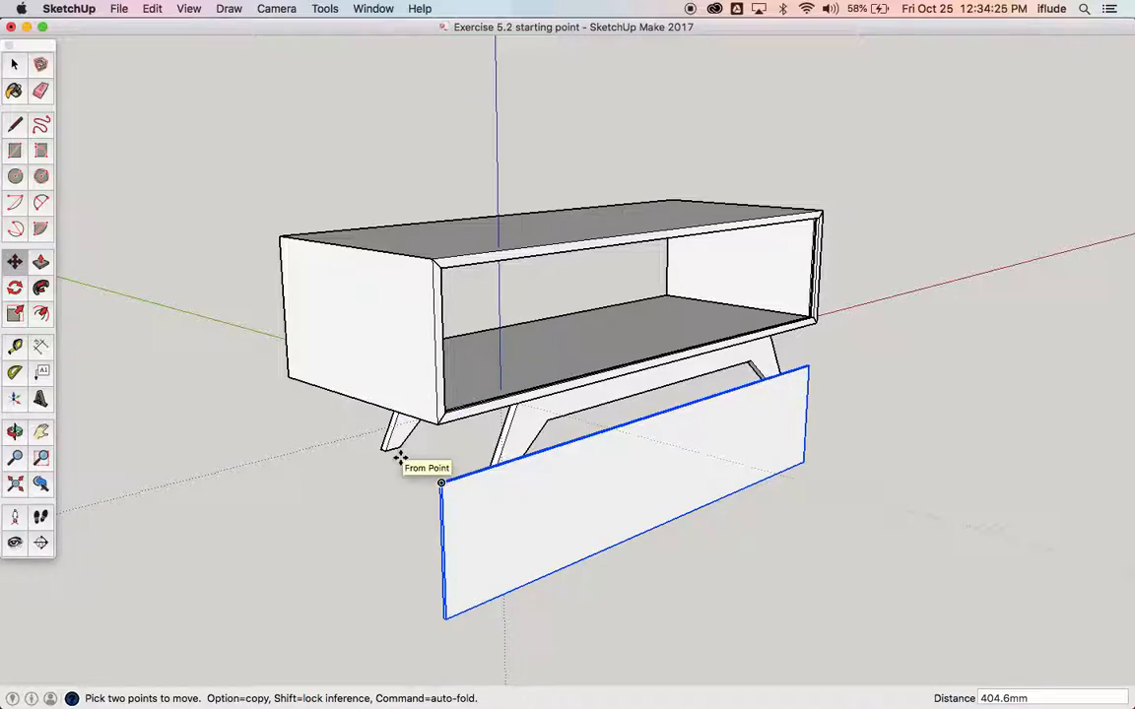
key("super+z")
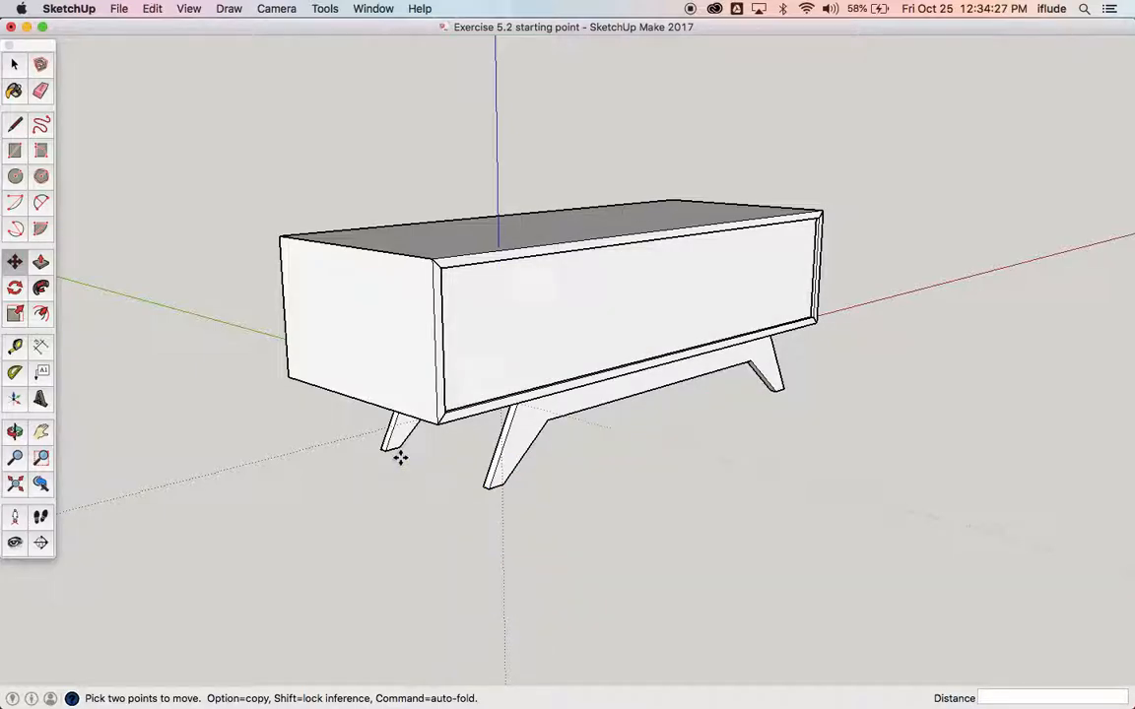